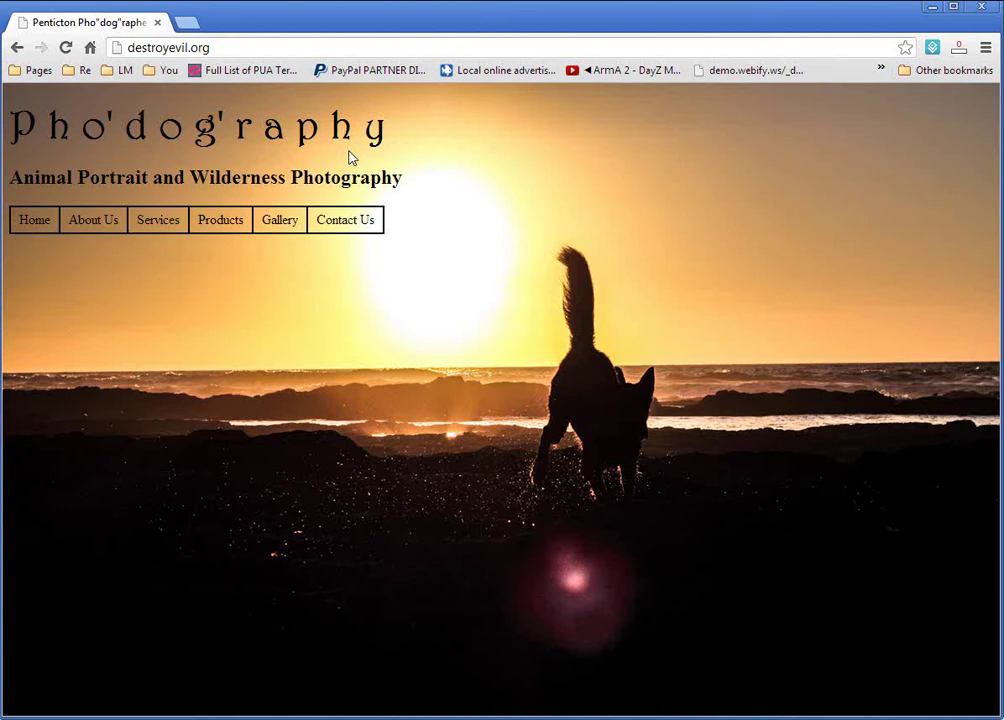
- Switch to WS_FTP and select everything in the remote public_html directory to compare it with the destroyevil.org website
click(215, 46)
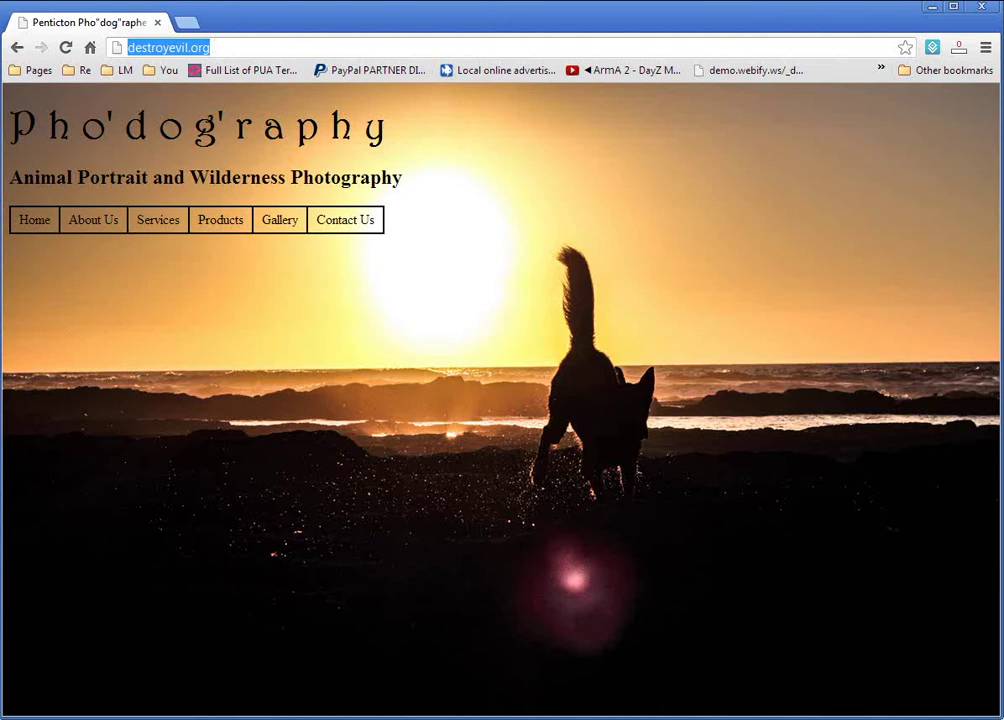
key(alt+Tab)
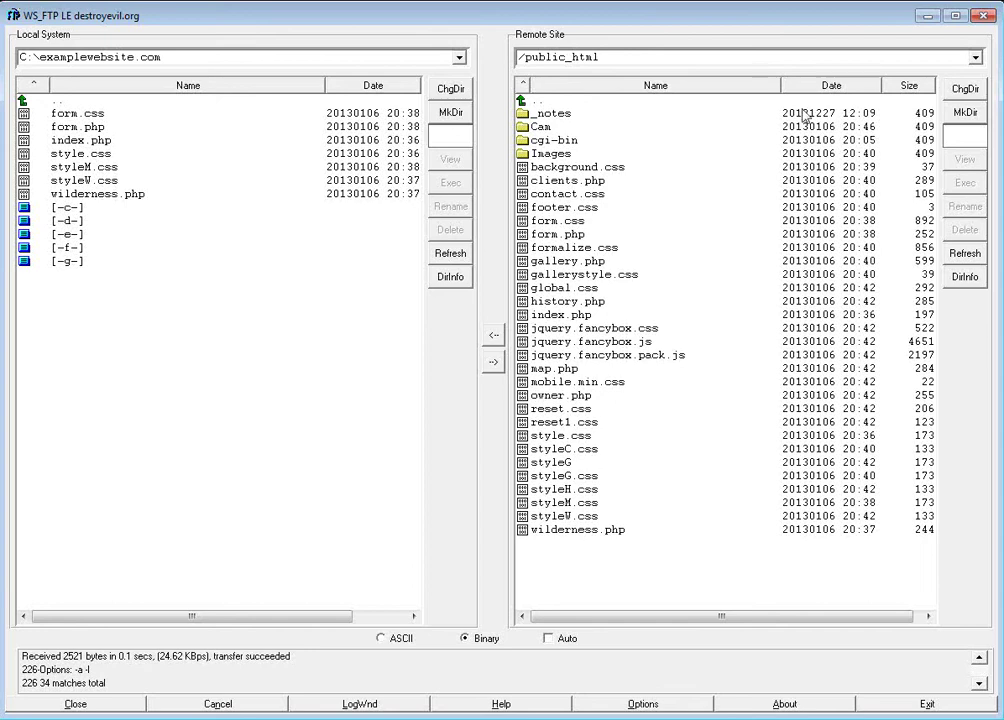
click(547, 110)
shift+click(553, 530)
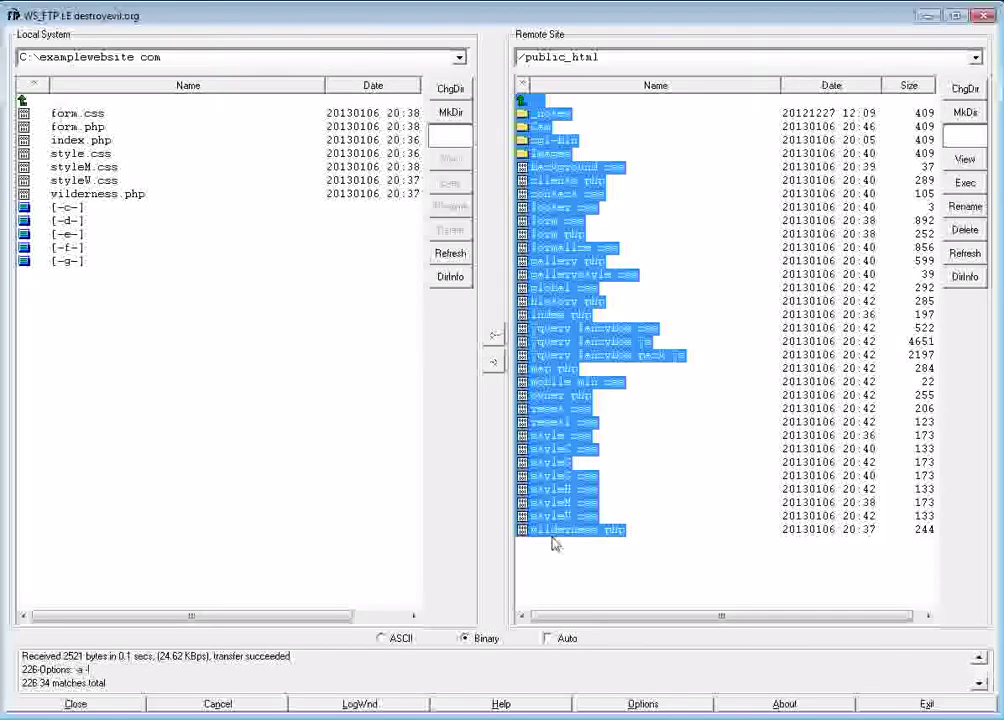
key(alt+Tab)
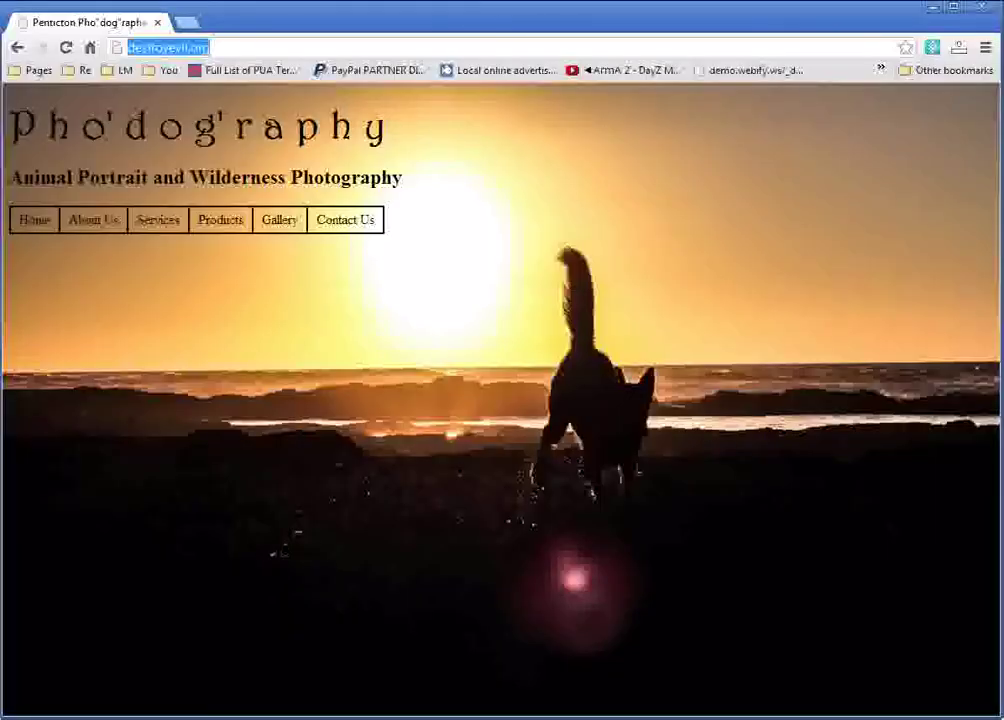
key(alt+Tab)
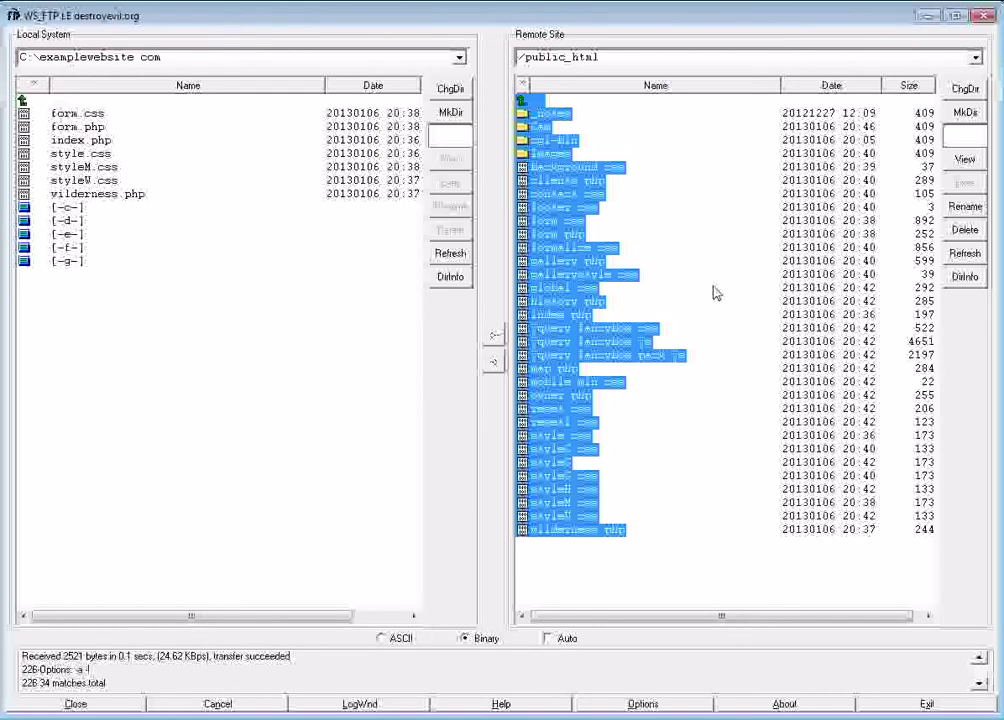
- Select wilderness.php on the remote site and review the file operations available for it
click(565, 534)
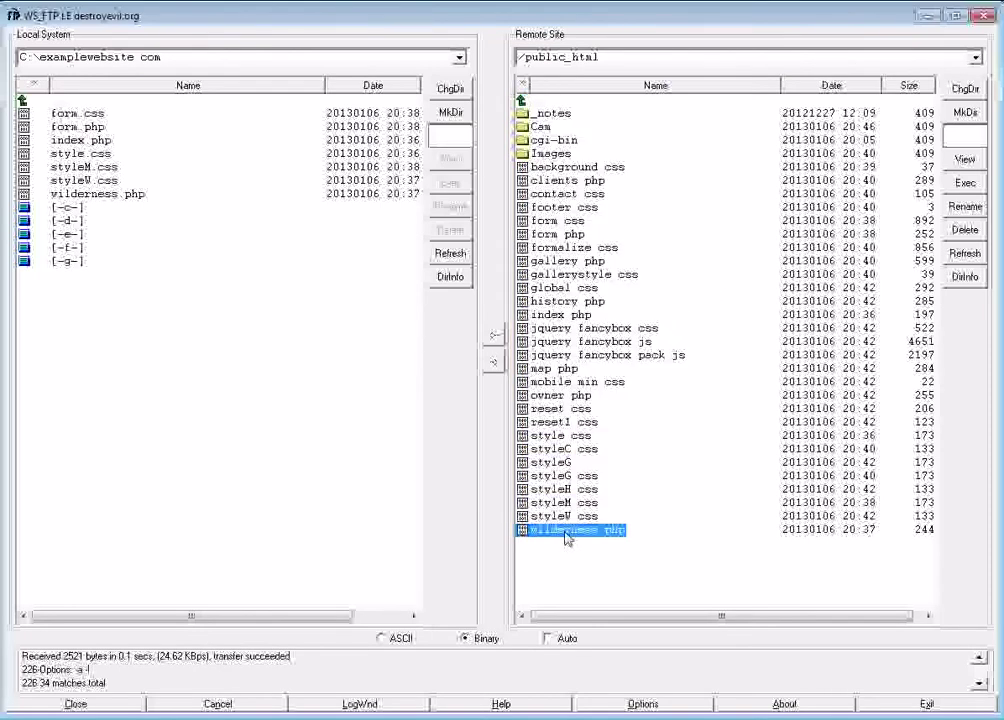
right_click(566, 534)
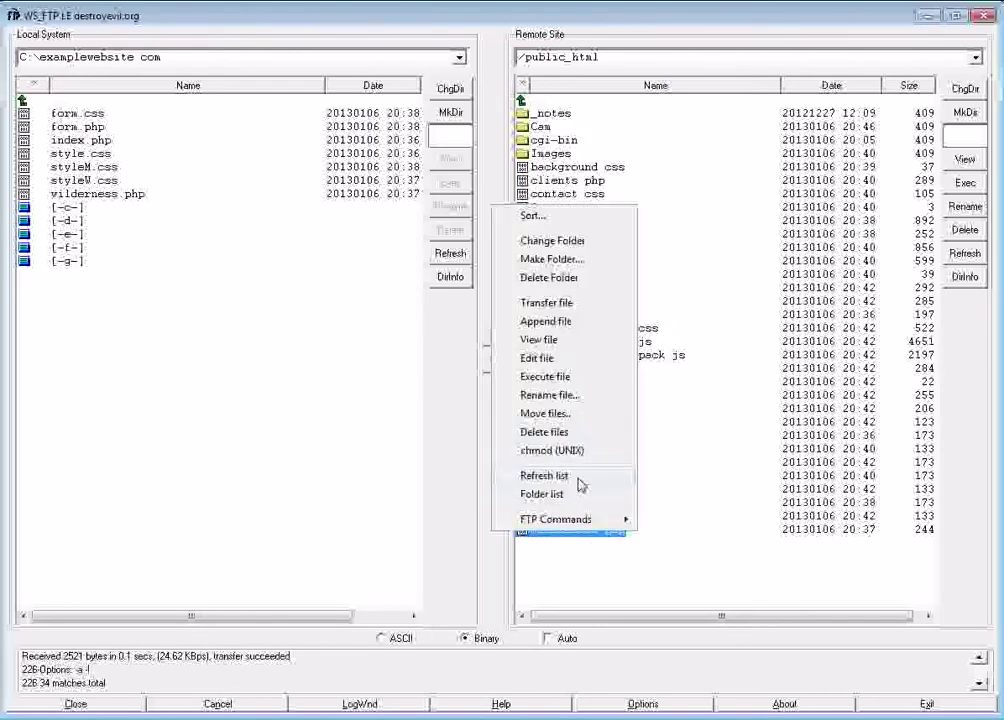
click(570, 395)
key(Escape)
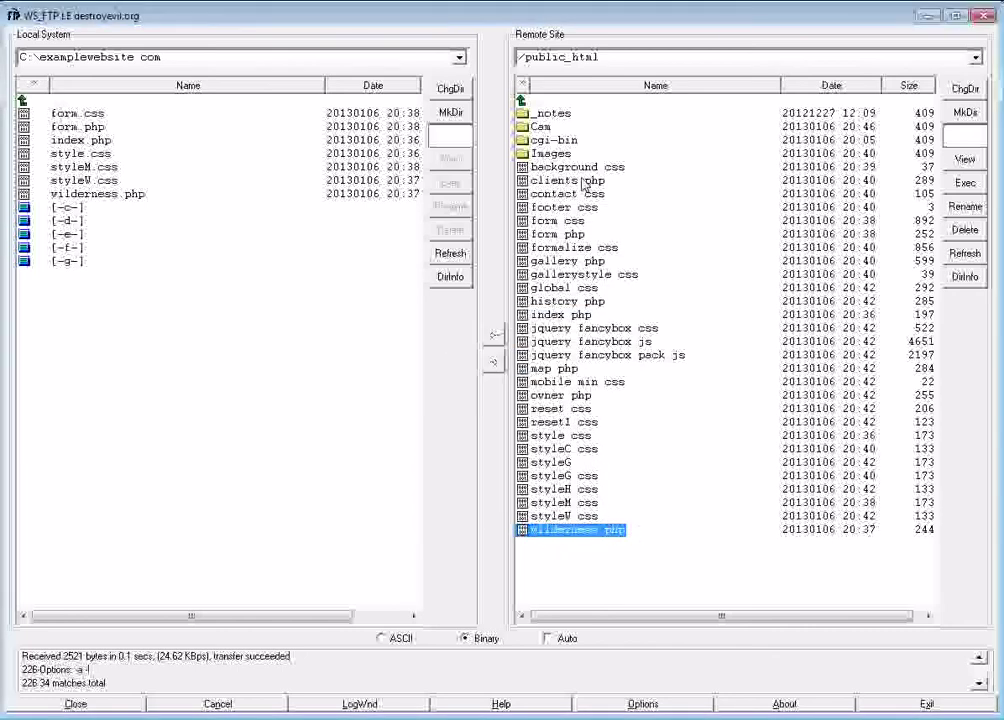
- Highlight the /public_html path of the remote site to examine which directory is being shown
click(566, 57)
click(522, 57)
drag(531, 57, 706, 60)
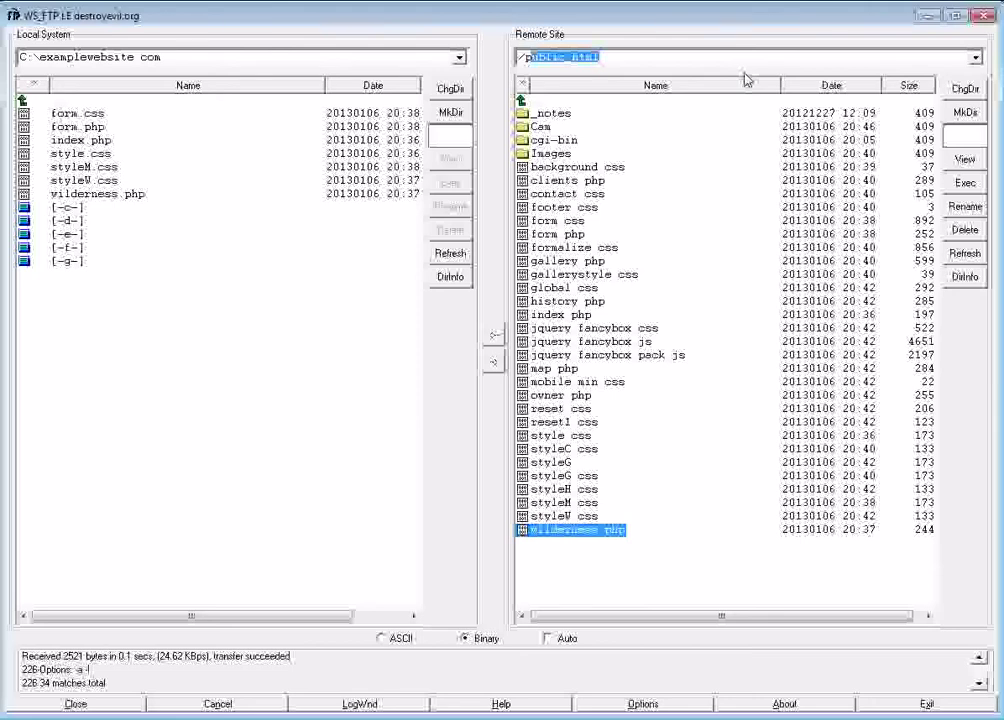
drag(588, 62, 518, 58)
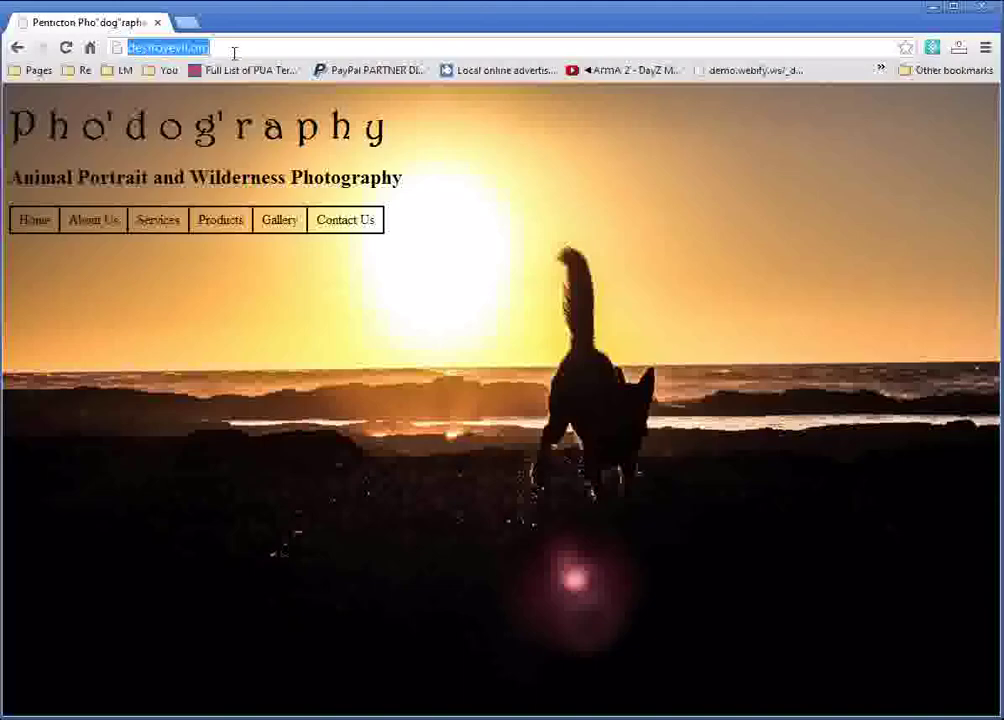
- Switch to the browser and load destroyevil.org/wilderness.php
click(234, 53)
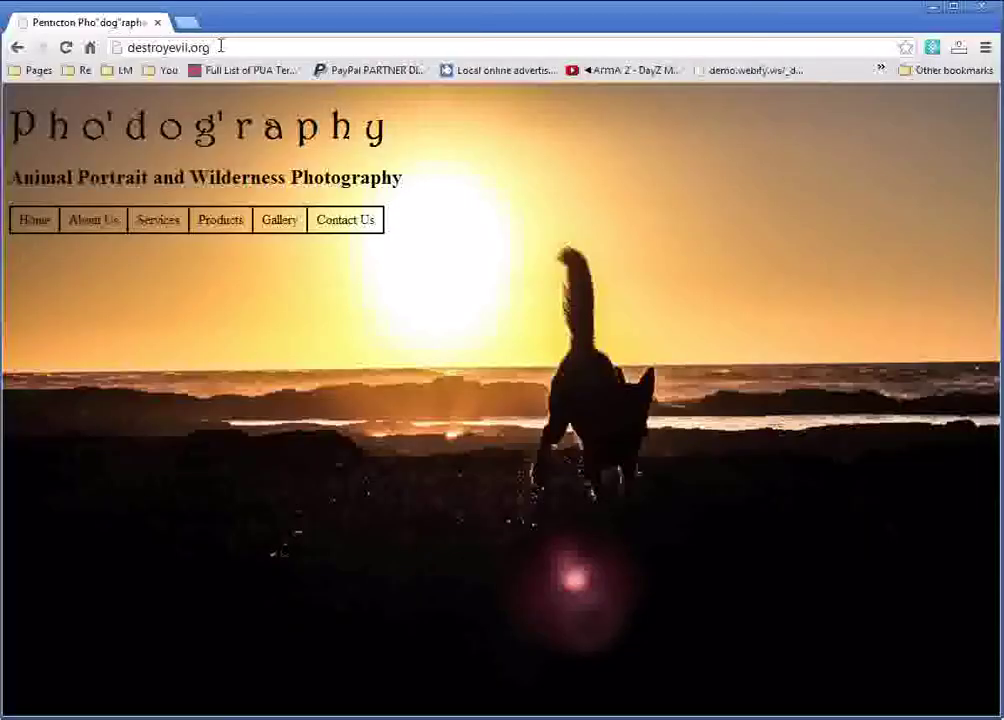
click(221, 46)
text(wilderness.php)
key(Return)
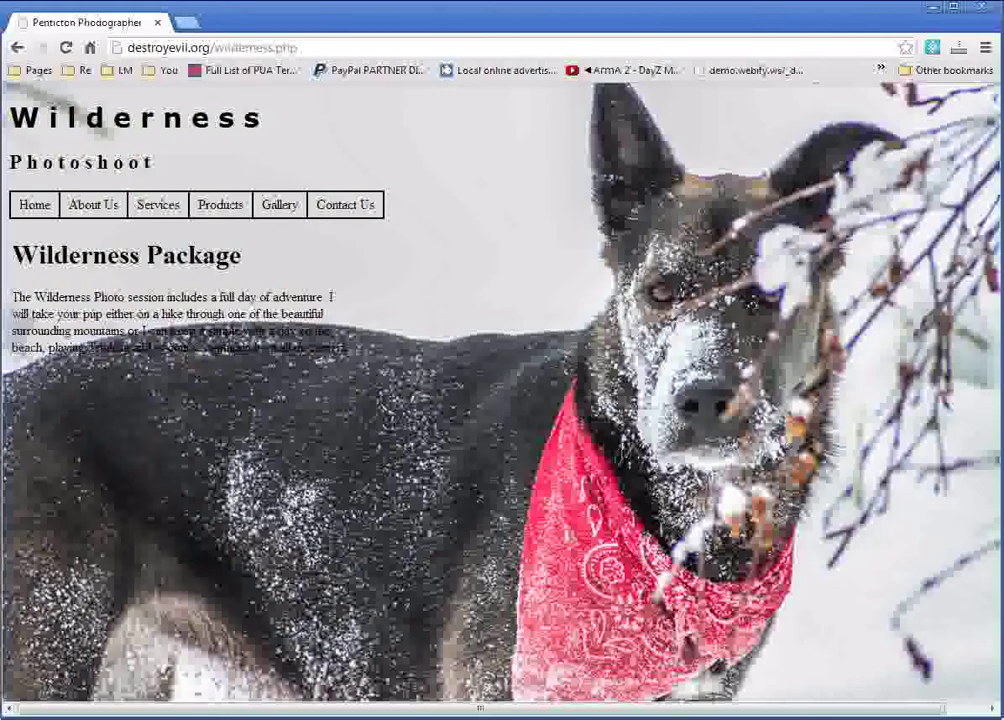
key(alt+Tab)
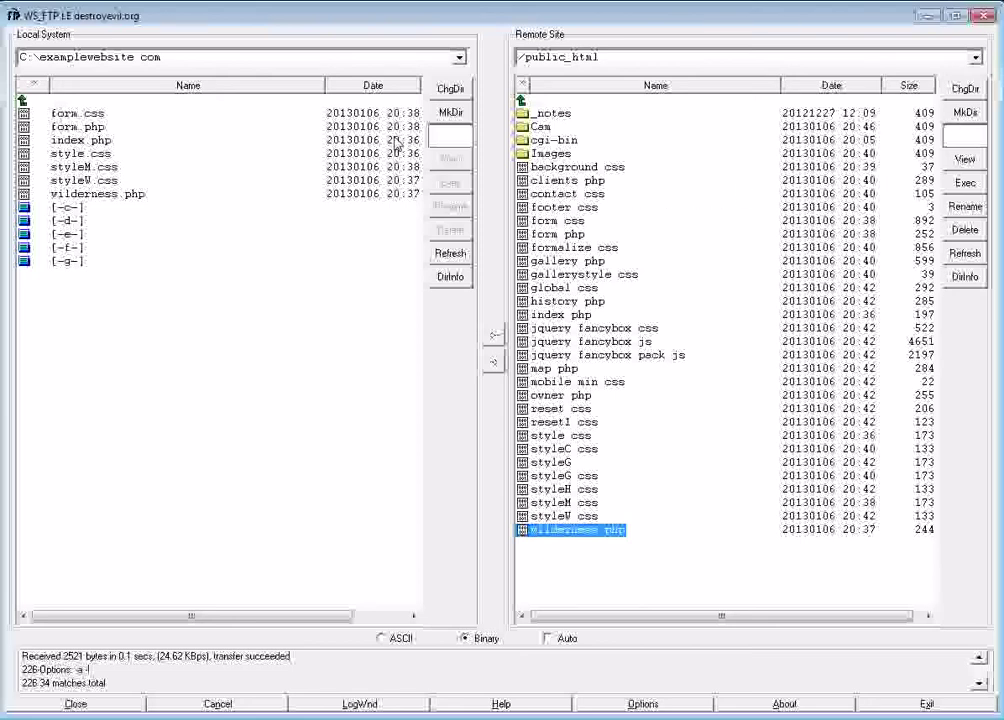
click(966, 116)
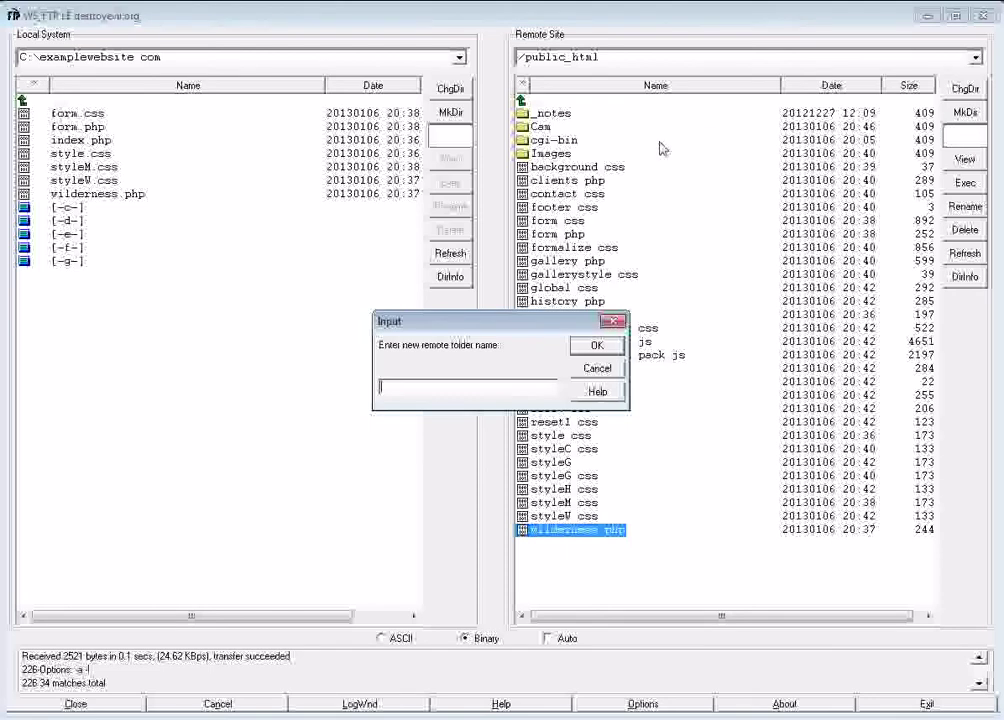
key(Escape)
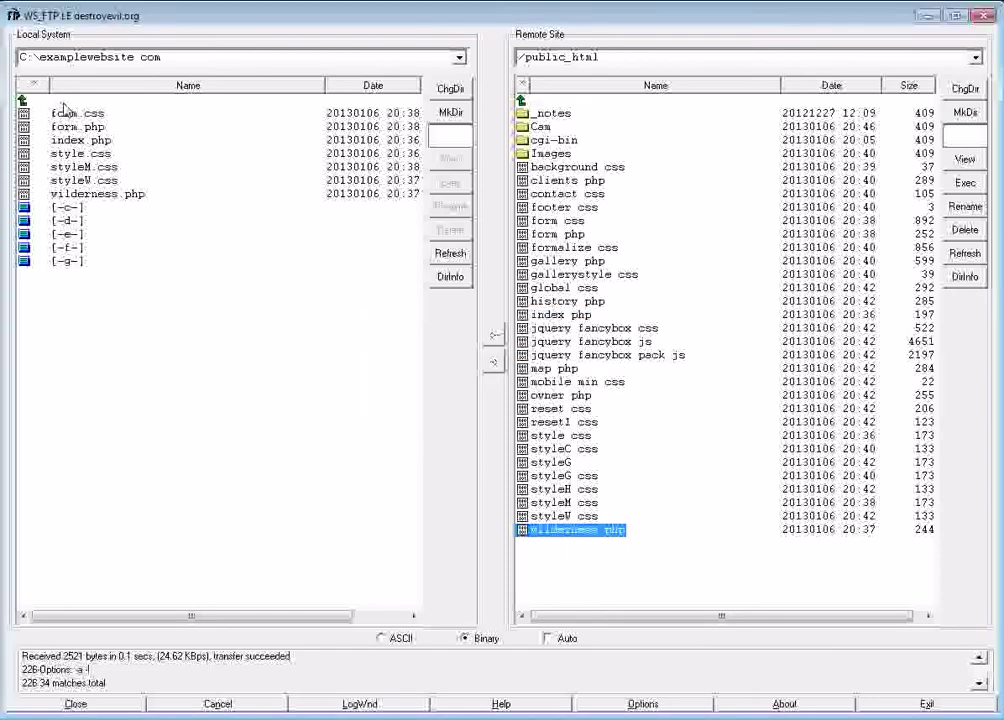
- Highlight the local site files and the C:\examplewebsite.com path to compare them with the remote files
drag(60, 193, 68, 66)
click(65, 57)
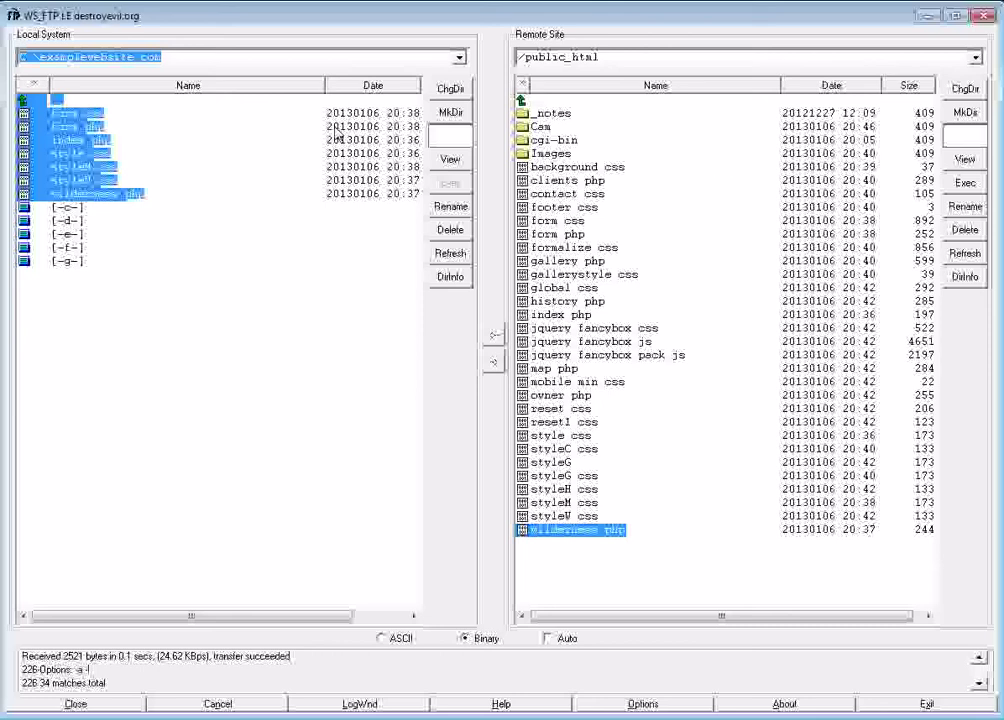
double_click(66, 57)
click(560, 207)
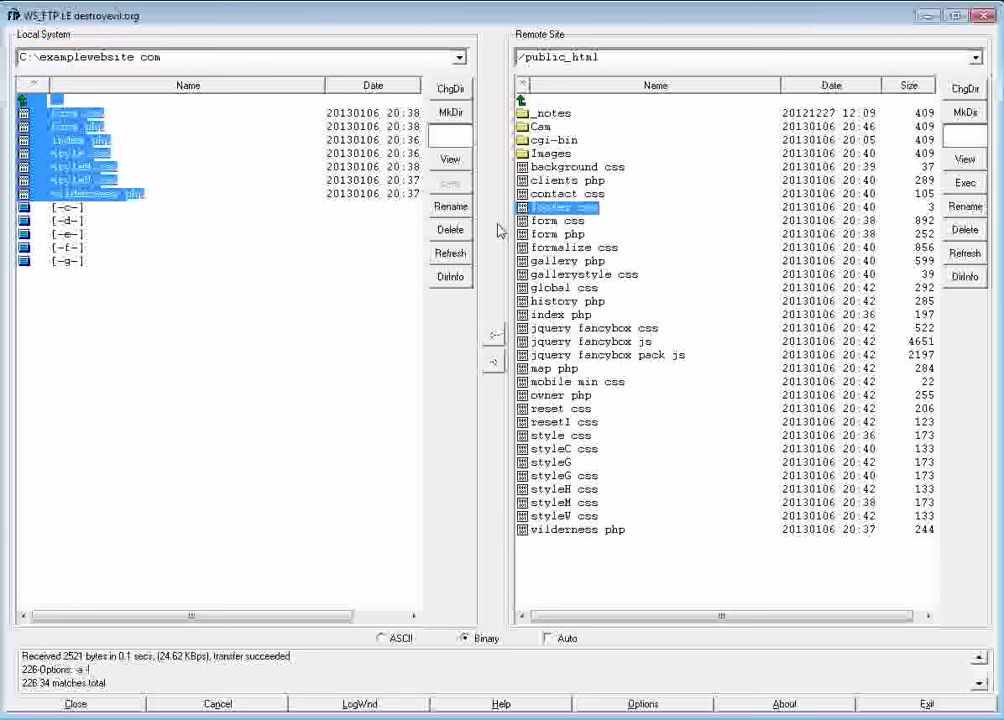
click(80, 140)
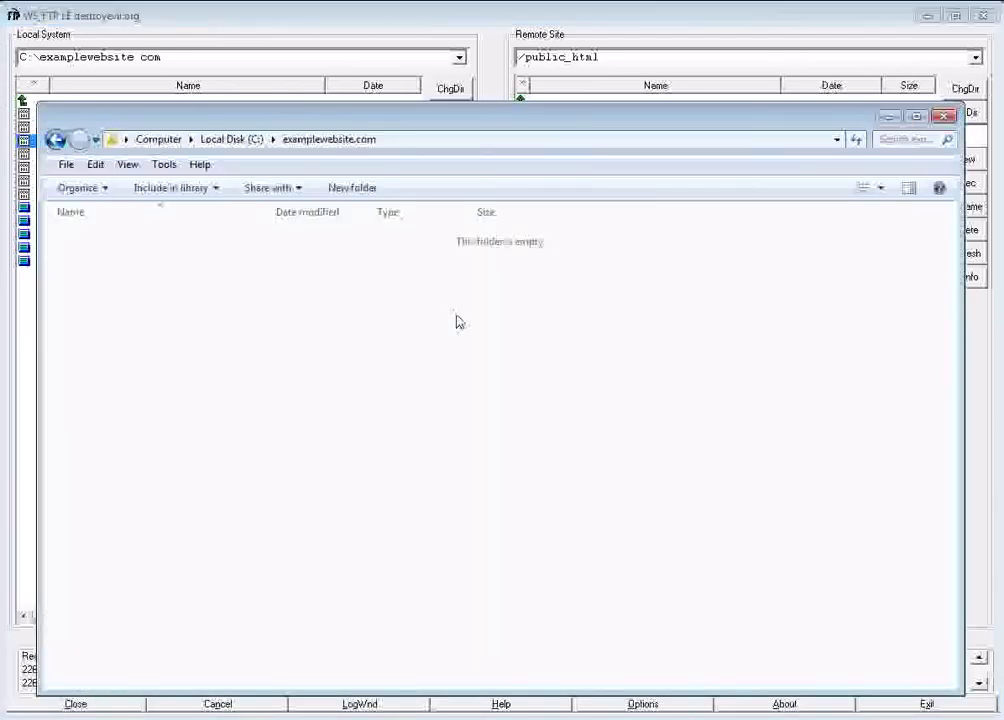
- Create a new folder named example inside C:\examplewebsite.com in Windows Explorer
right_click(207, 303)
click(193, 298)
right_click(183, 292)
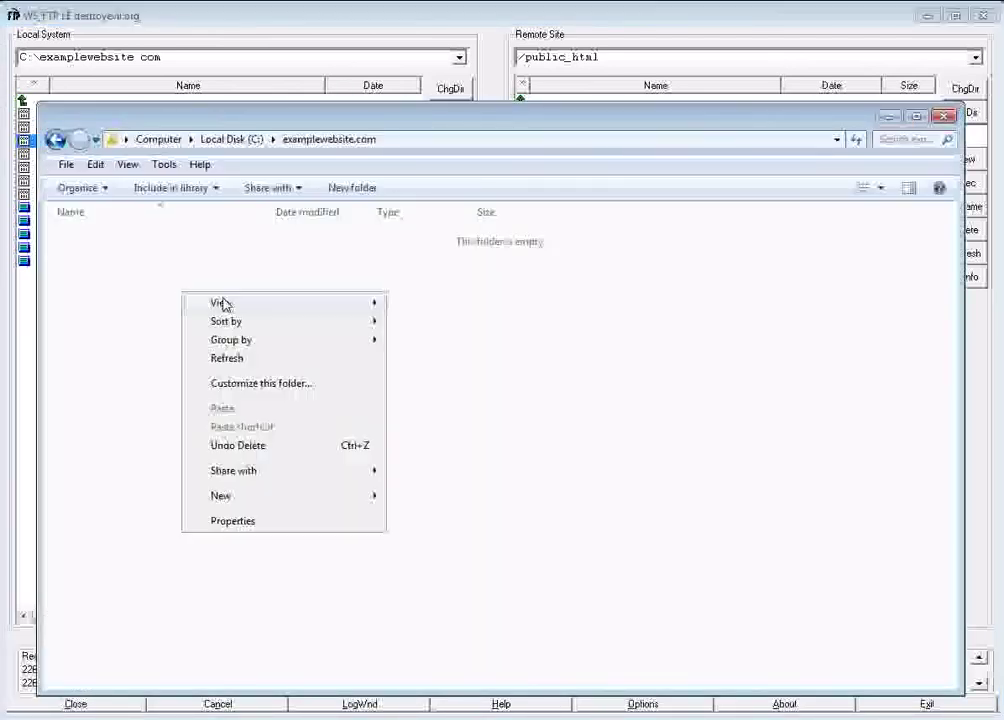
mouse_move(272, 502)
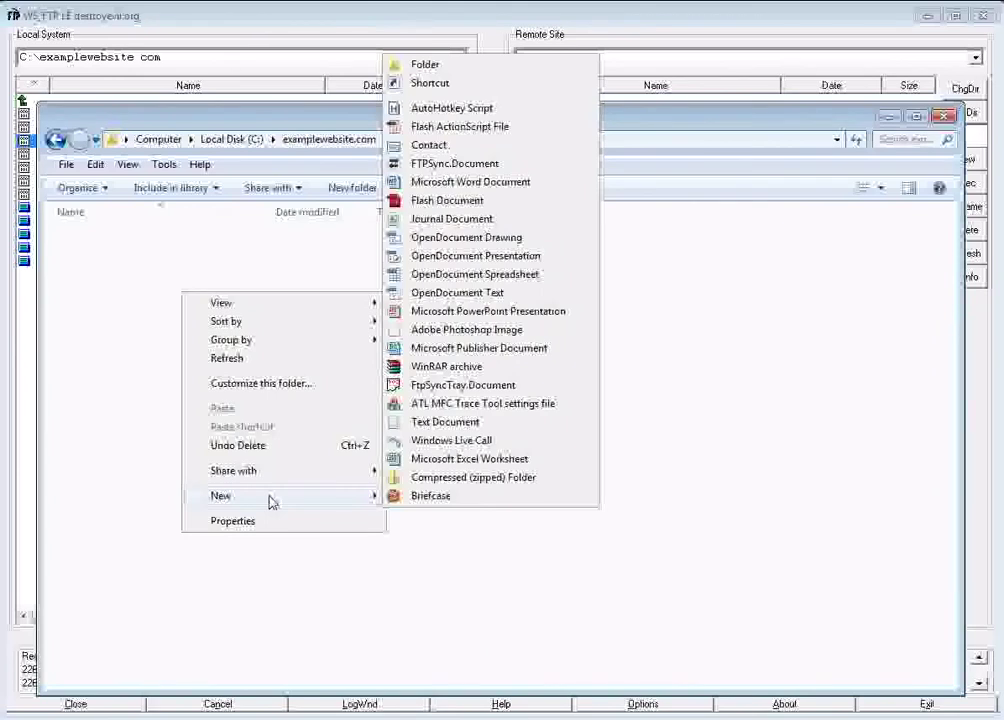
click(390, 64)
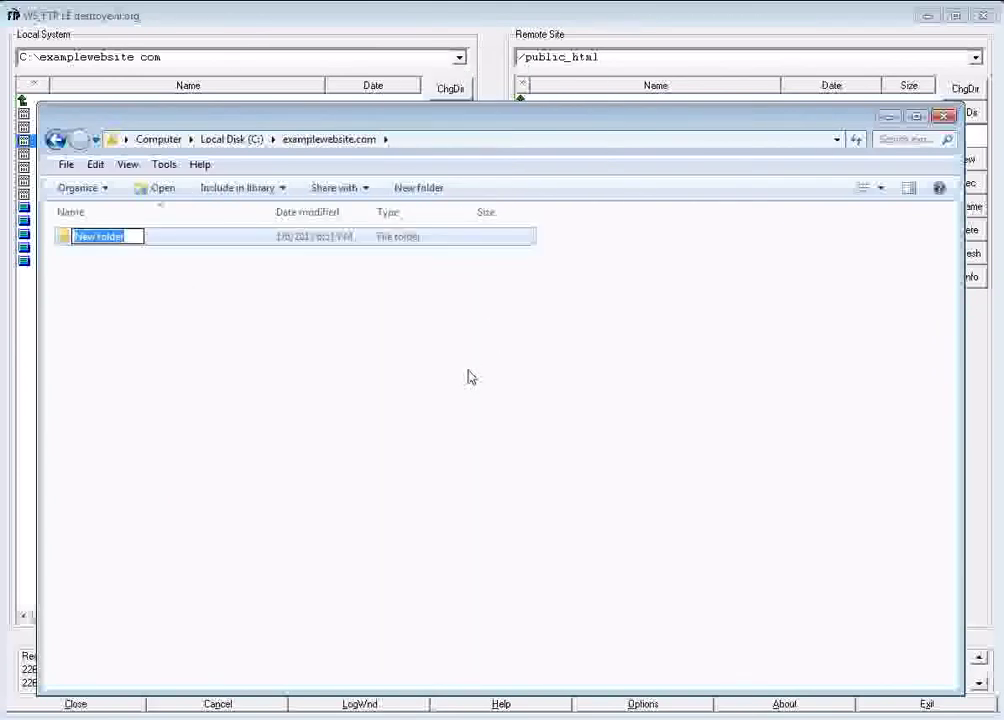
text(example)
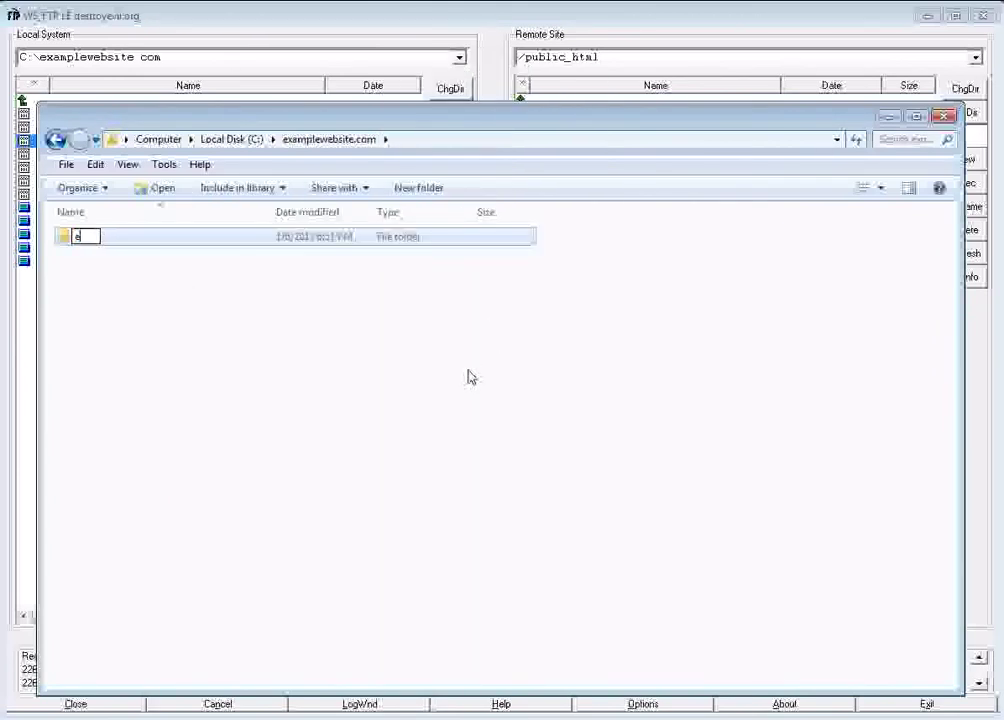
key(Return)
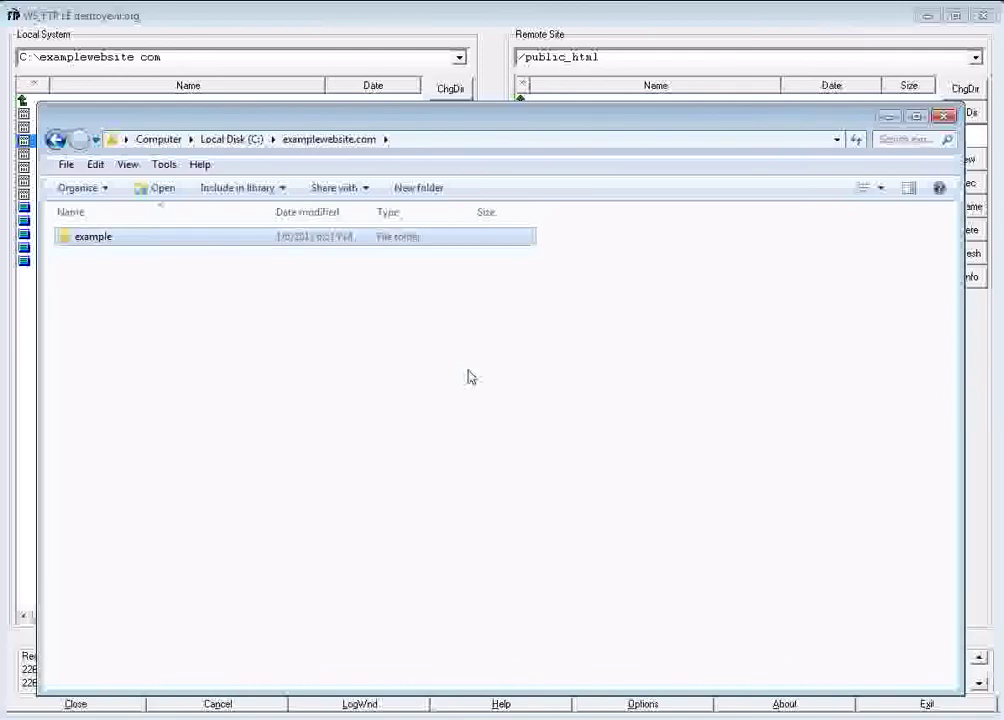
- Refresh the local file list in WS_FTP and select the example folder
click(450, 18)
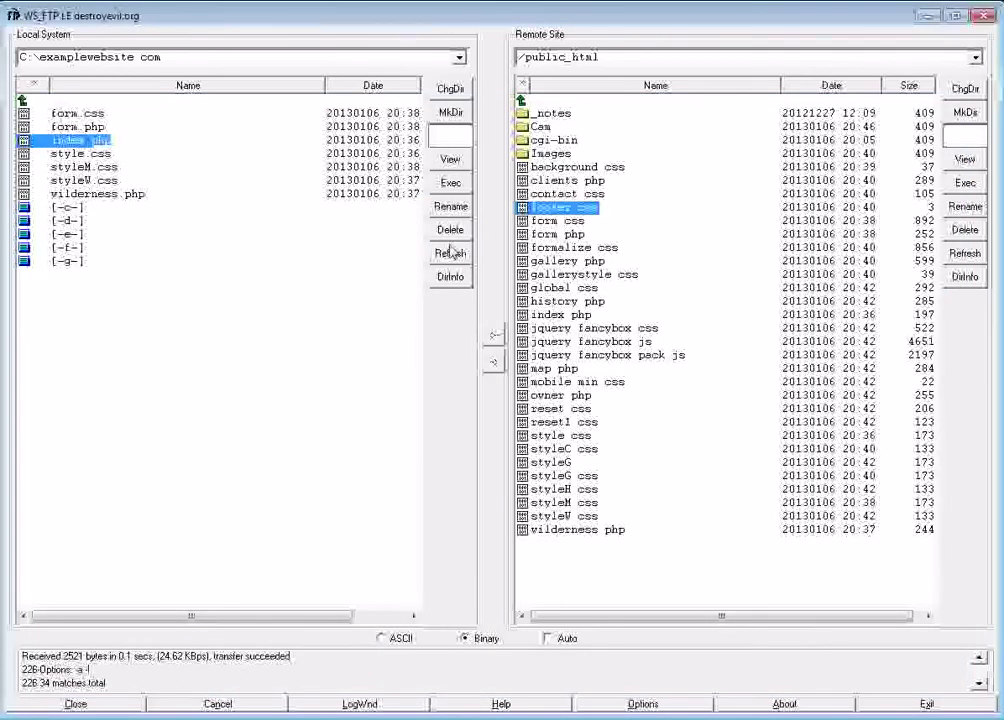
click(450, 253)
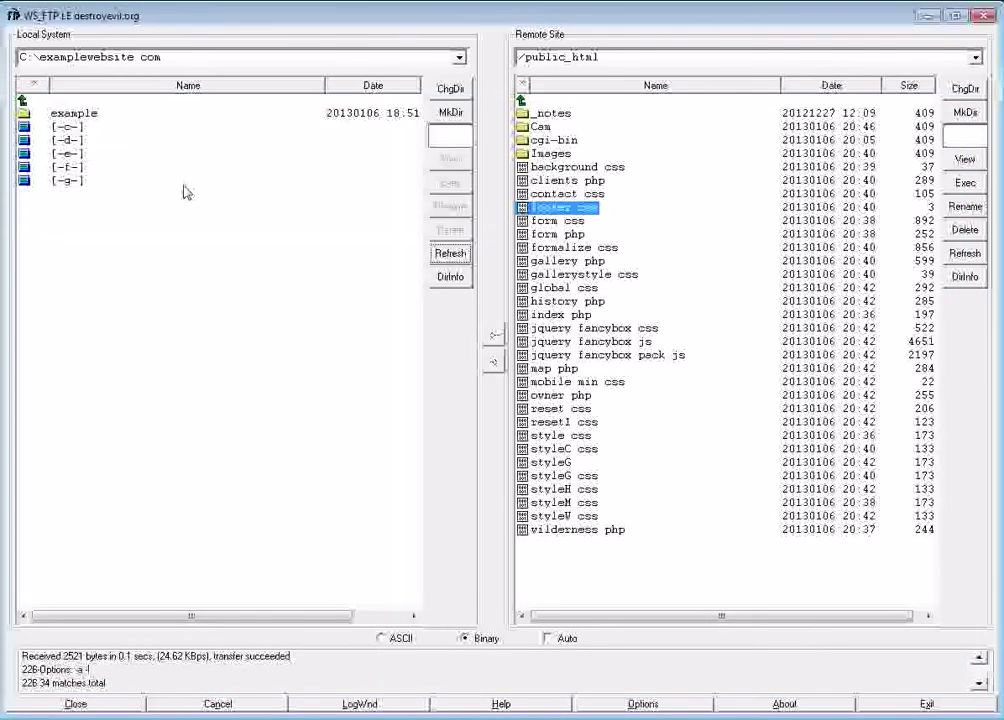
click(70, 115)
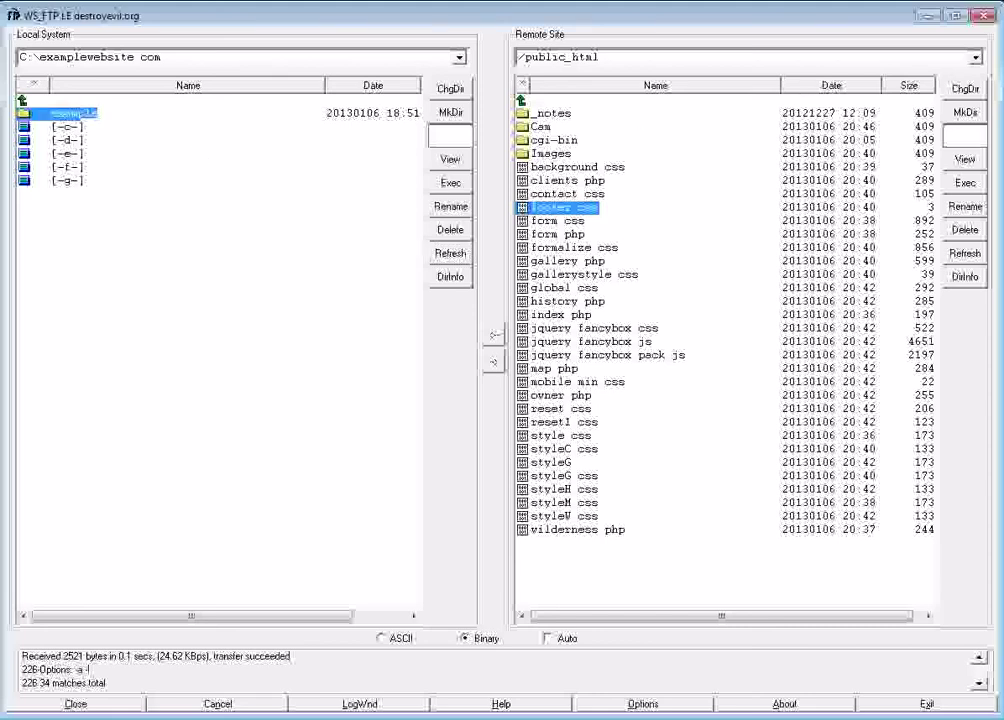
- Switch back to Windows Explorer and open the example folder
key(alt+Tab)
double_click(97, 242)
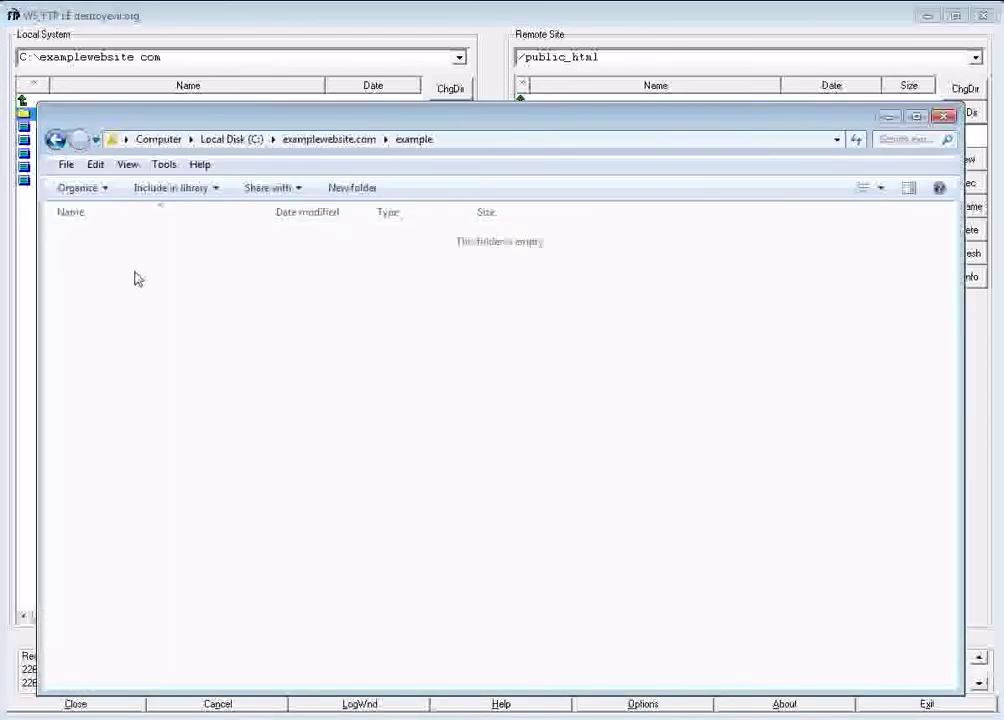
right_click(155, 315)
mouse_move(229, 517)
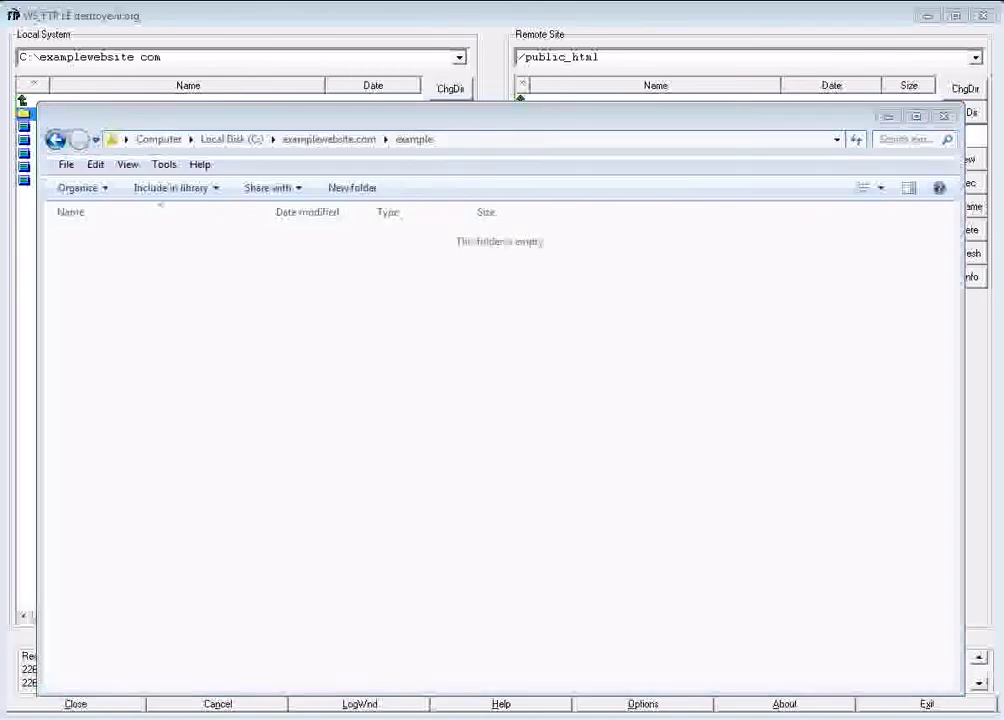
right_click(263, 400)
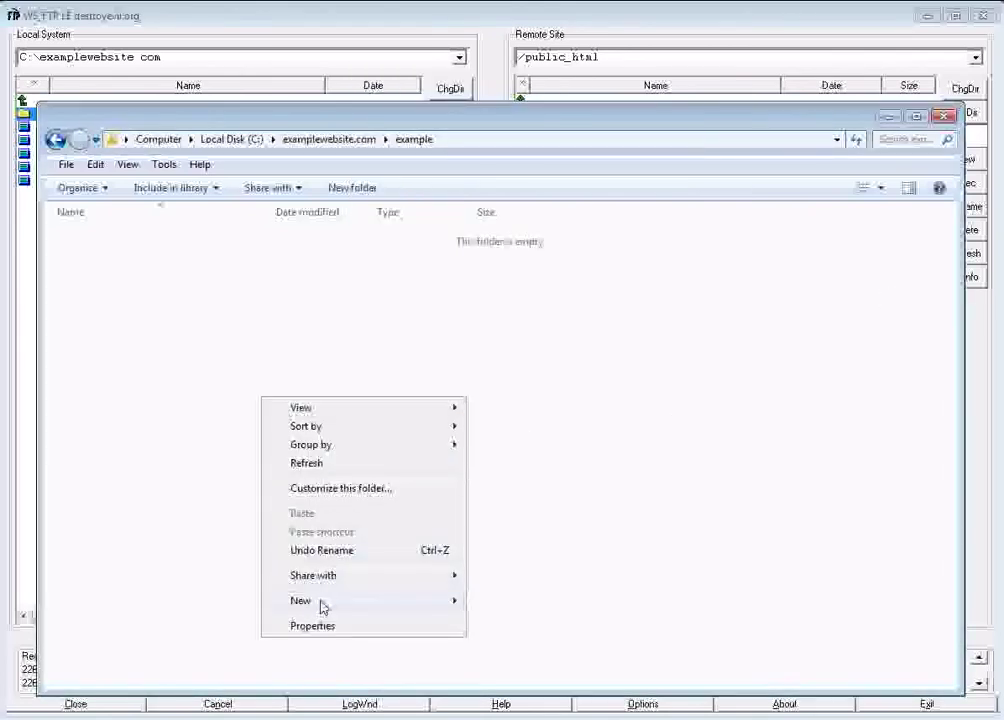
mouse_move(318, 601)
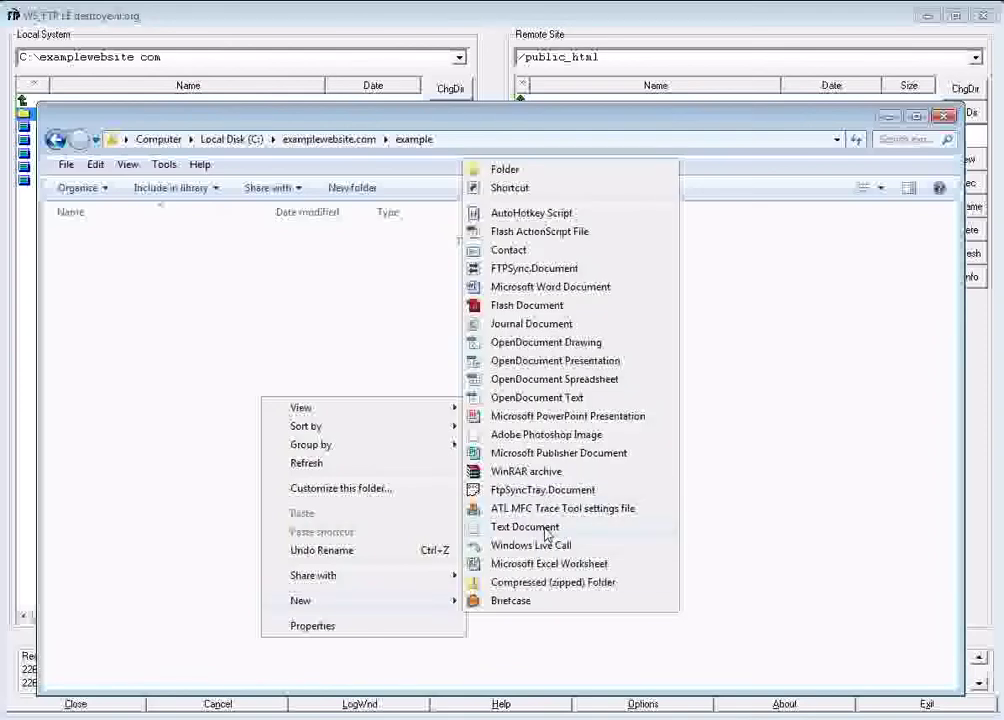
click(269, 269)
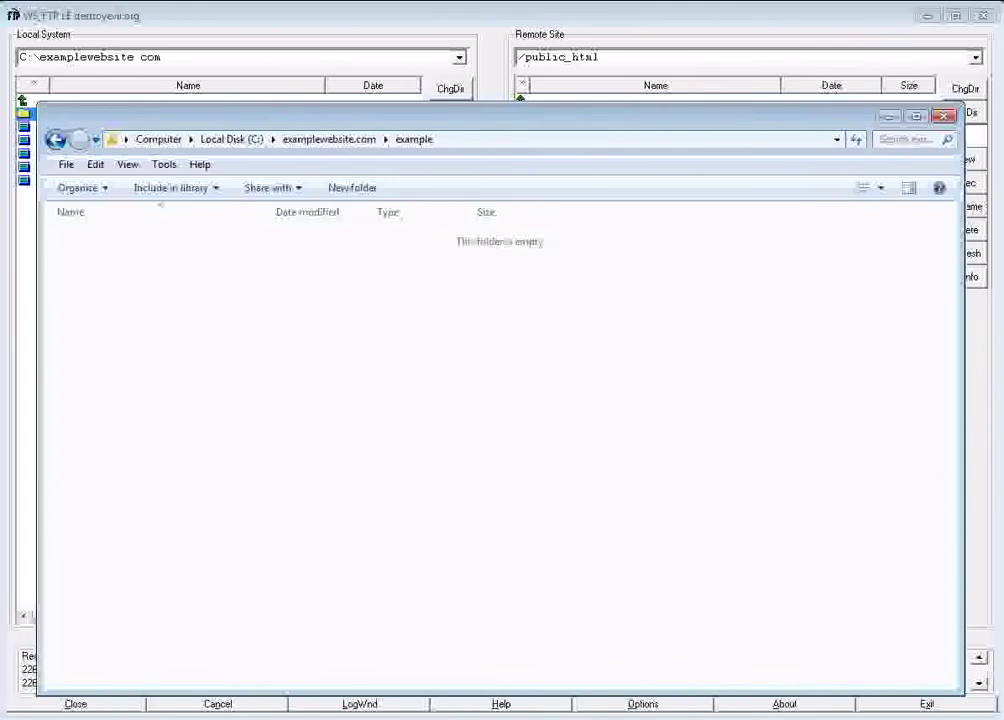
- Copy the index PHP file from another site's folder under Websites and paste it into the example folder
click(943, 116)
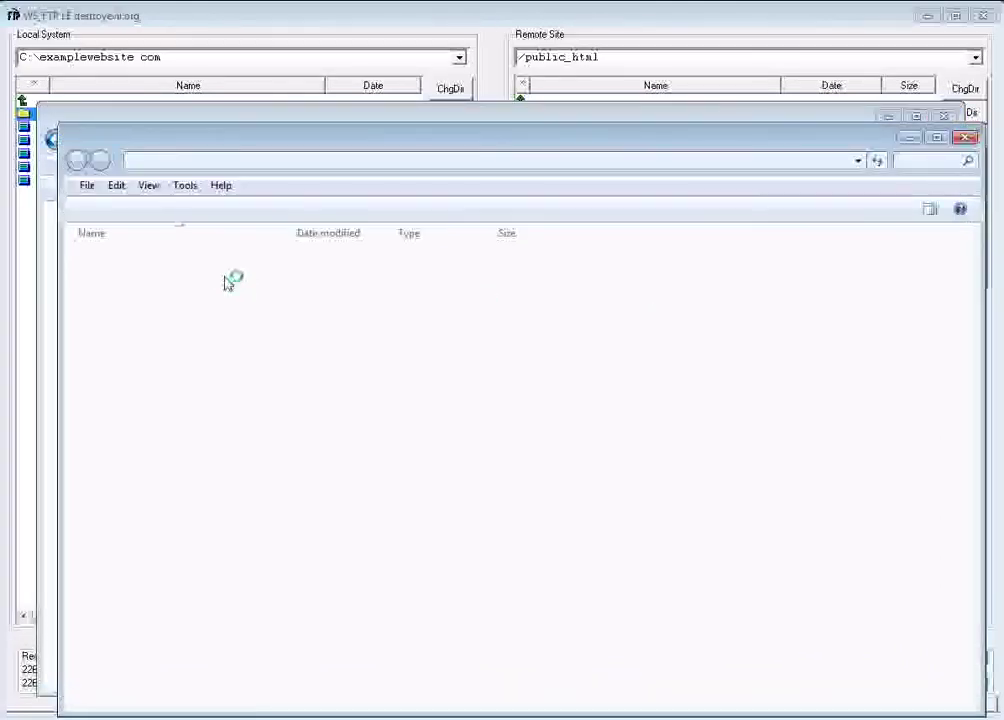
scroll(157, 583, down, 6)
text(index)
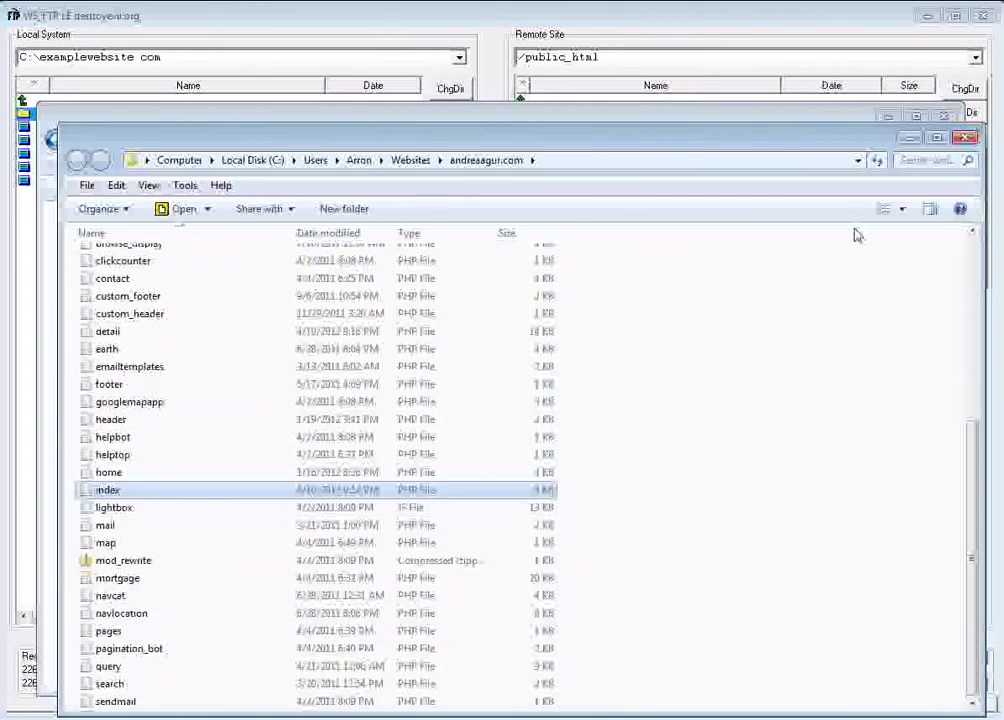
click(964, 138)
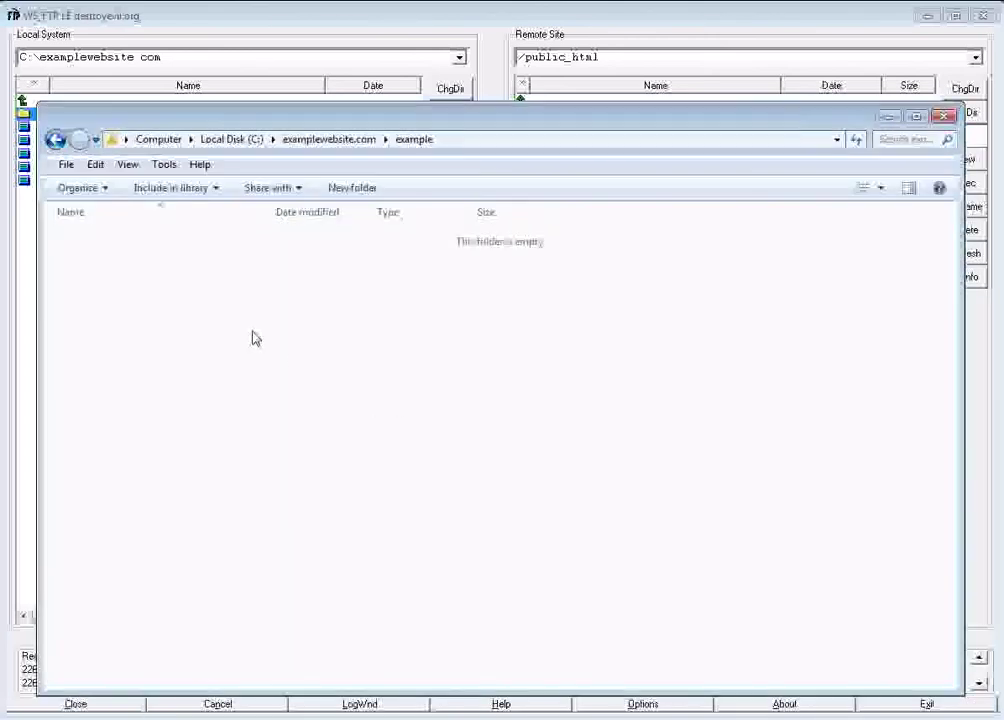
key(ctrl+v)
- Open the example folder's index file in Notepad, replace all its code with "Hello World", save it and close it
right_click(95, 239)
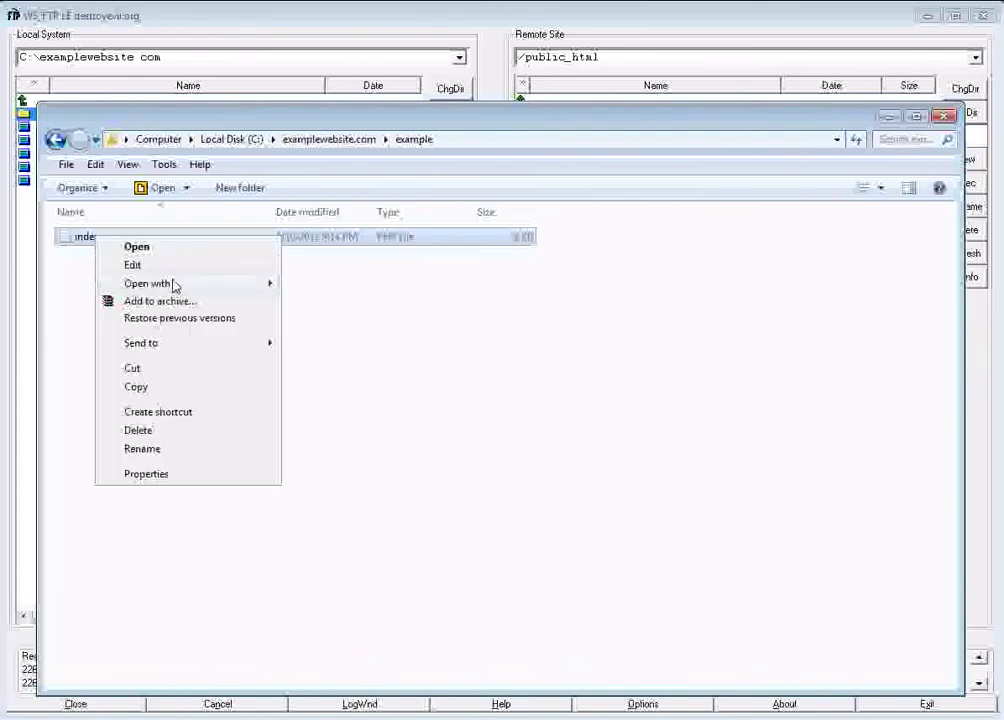
click(160, 266)
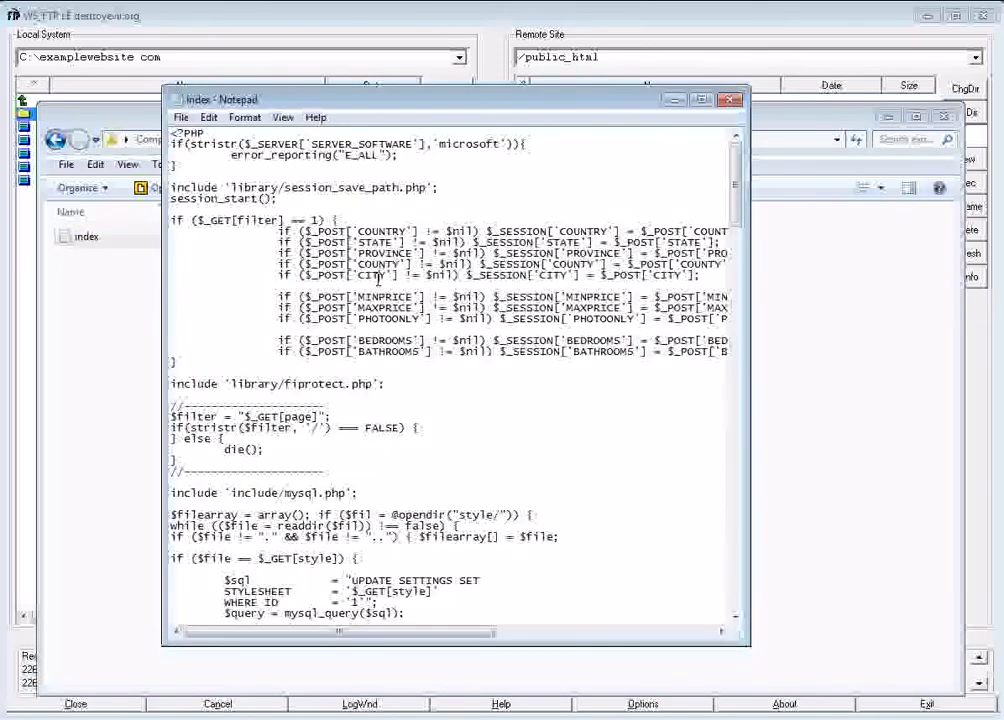
key(ctrl+a)
key(Delete)
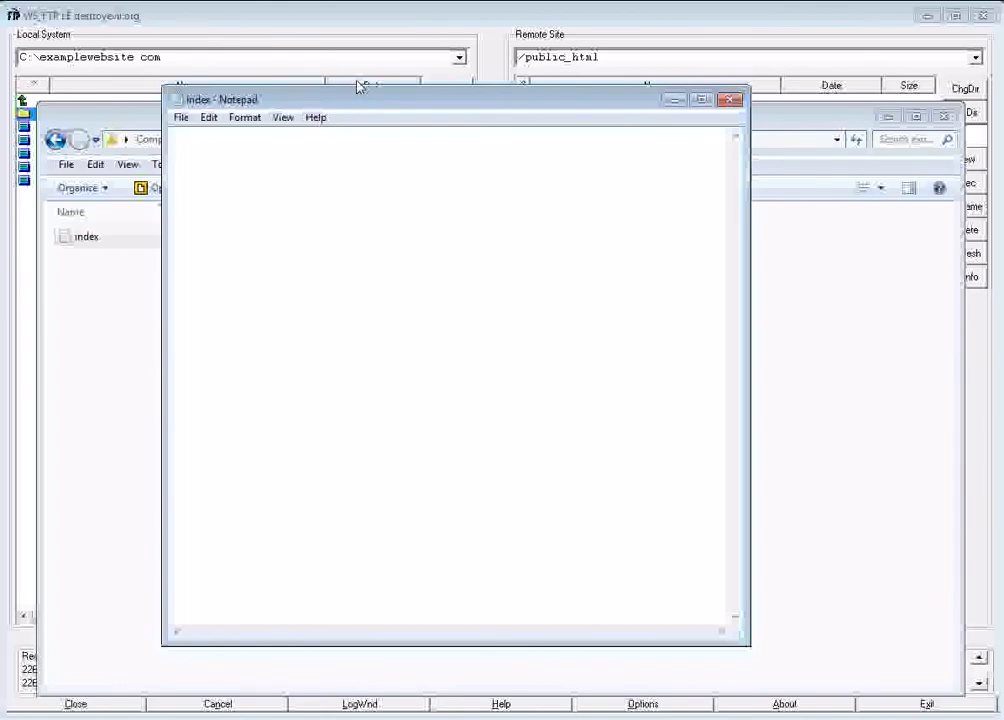
drag(358, 86, 670, 267)
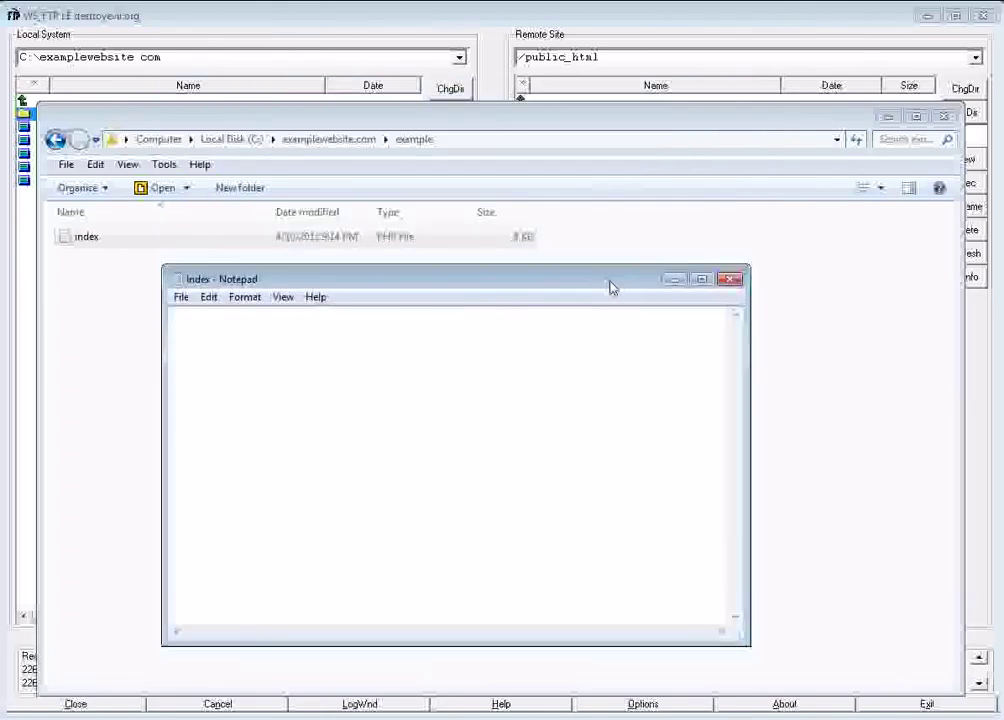
drag(611, 284, 889, 371)
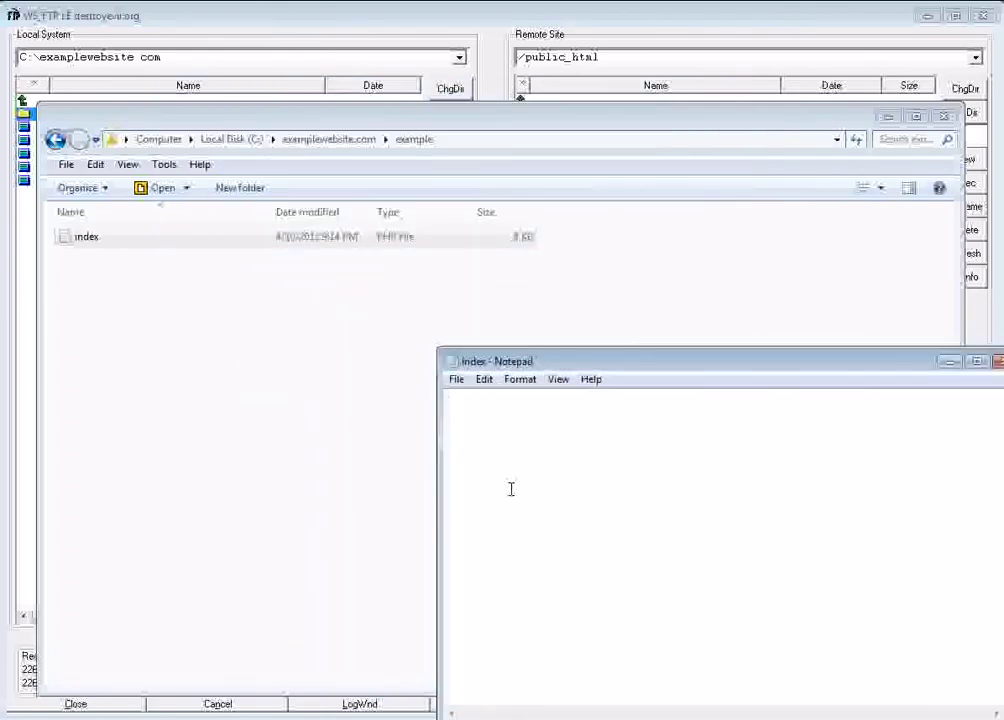
text(Hello world)
key(ctrl+s)
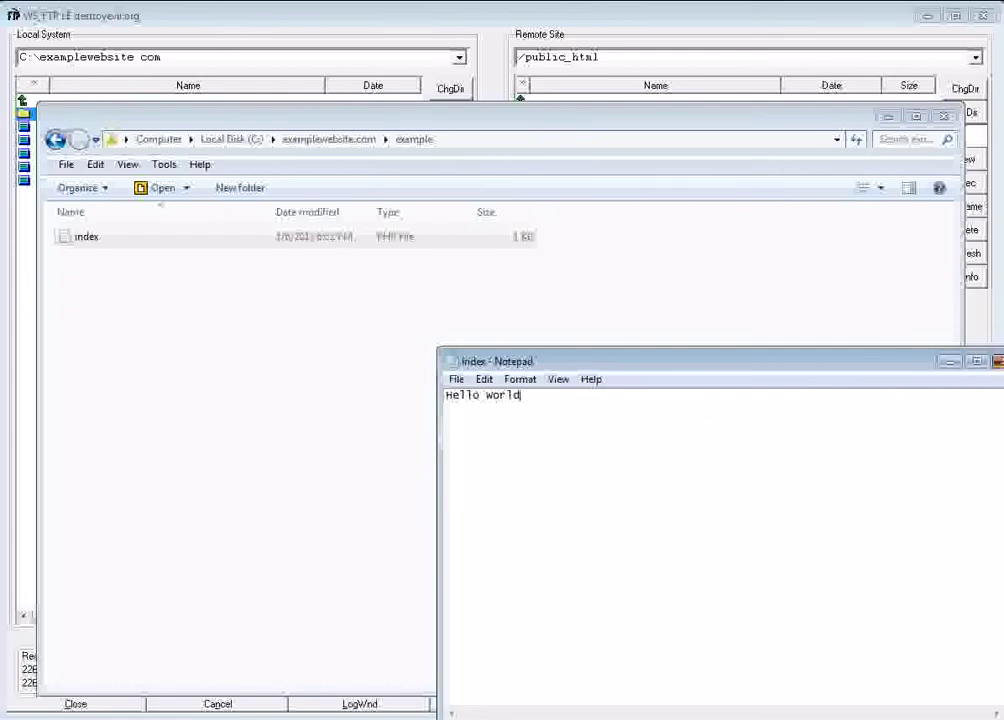
click(995, 361)
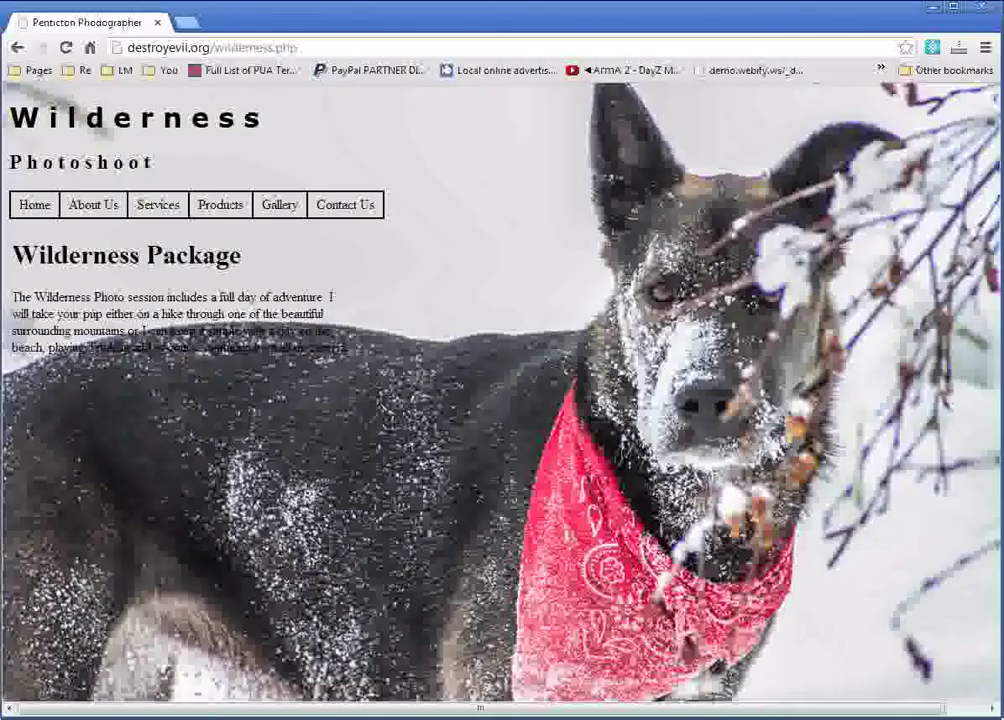
- Switch to the browser and load the destroyevil.org home page by removing /wilderness.php from the address
drag(211, 47, 419, 45)
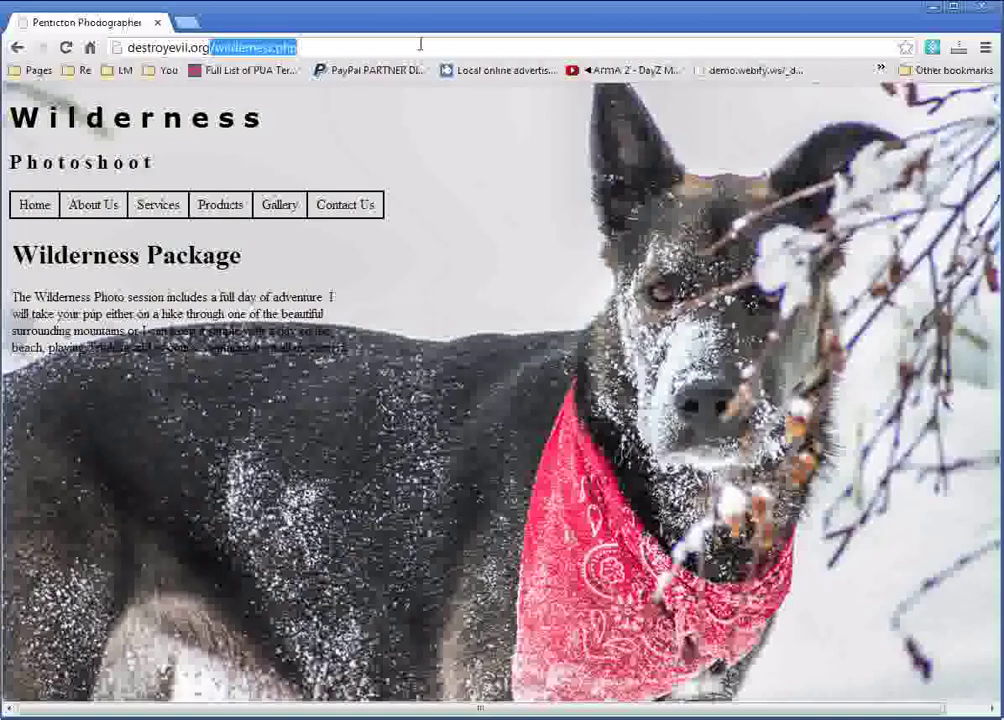
key(BackSpace)
key(Return)
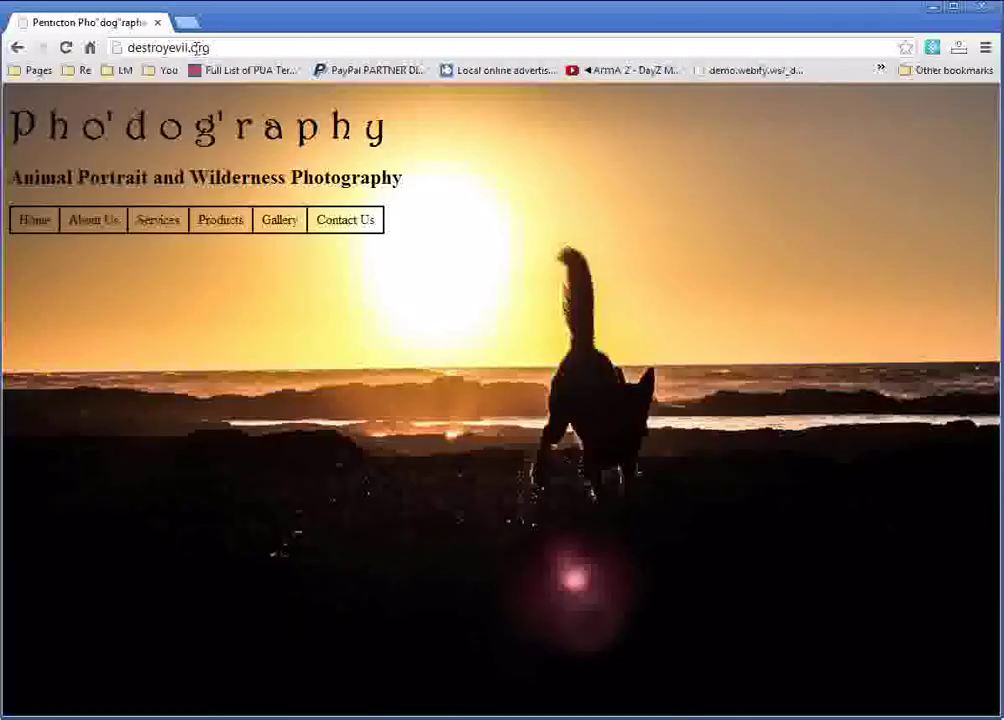
click(216, 45)
click(227, 44)
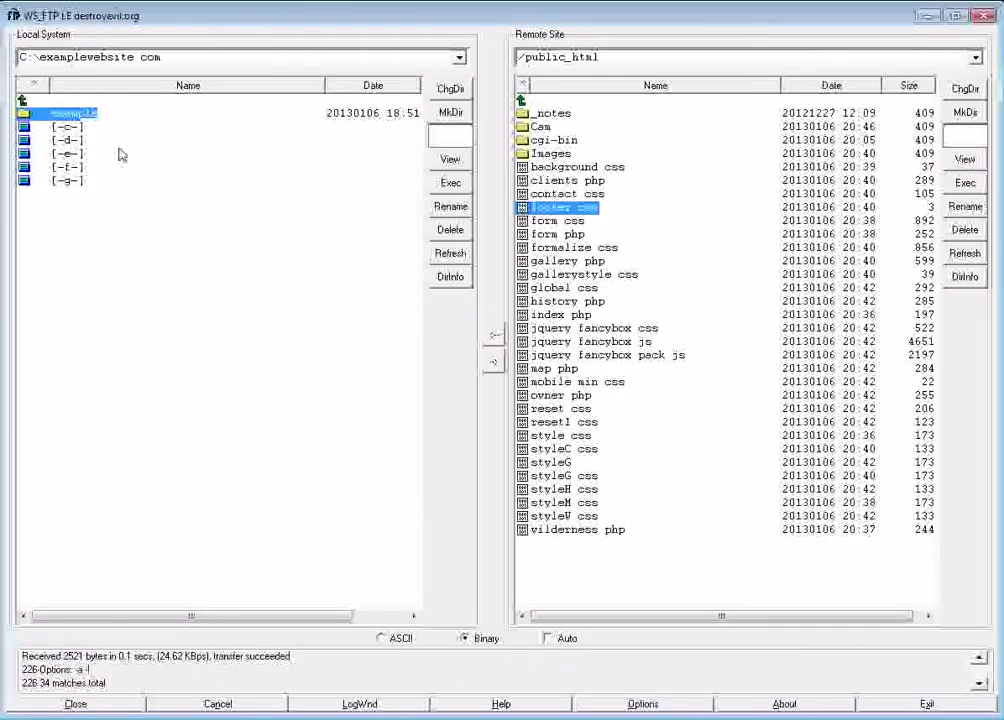
- Switch to WS_FTP, check the local example folder's contents and upload the whole folder to /public_html
double_click(62, 113)
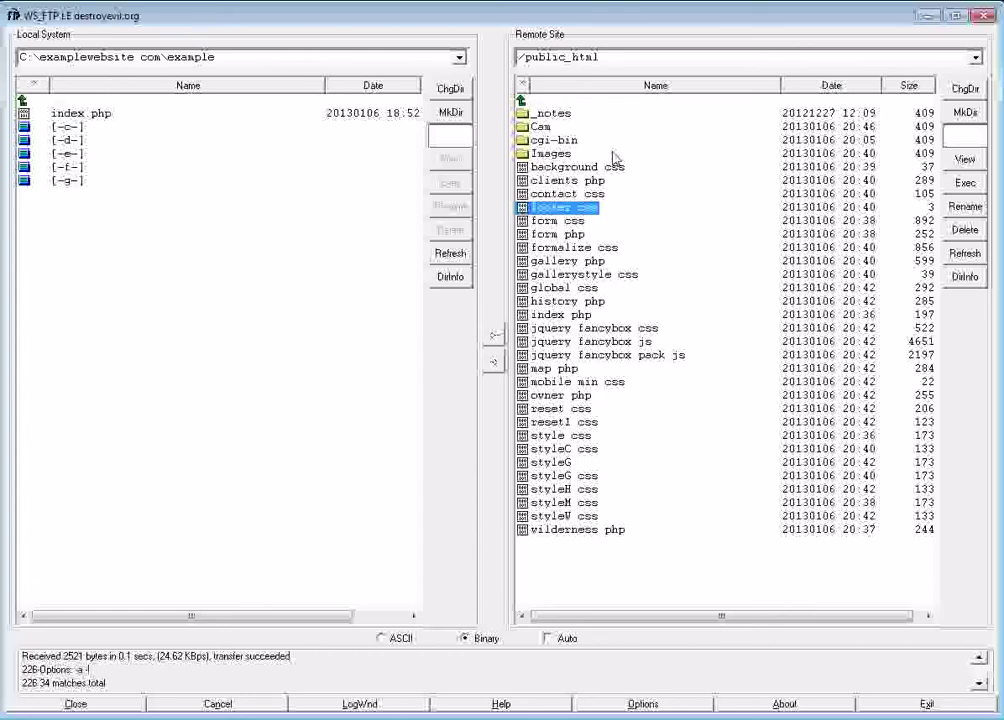
double_click(22, 100)
click(60, 113)
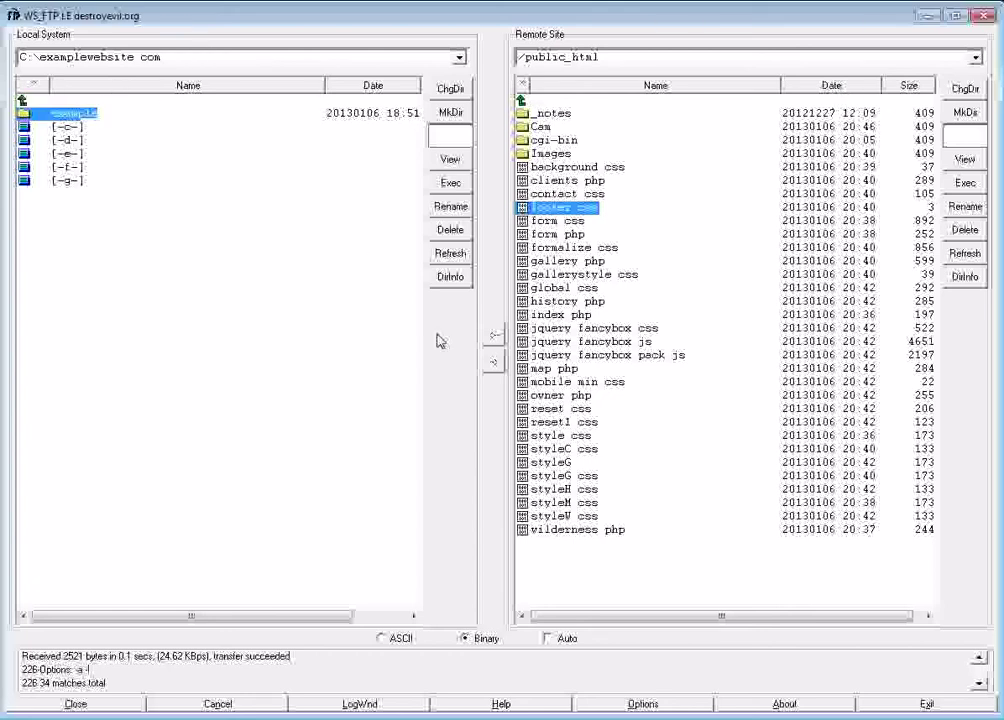
click(494, 363)
click(533, 420)
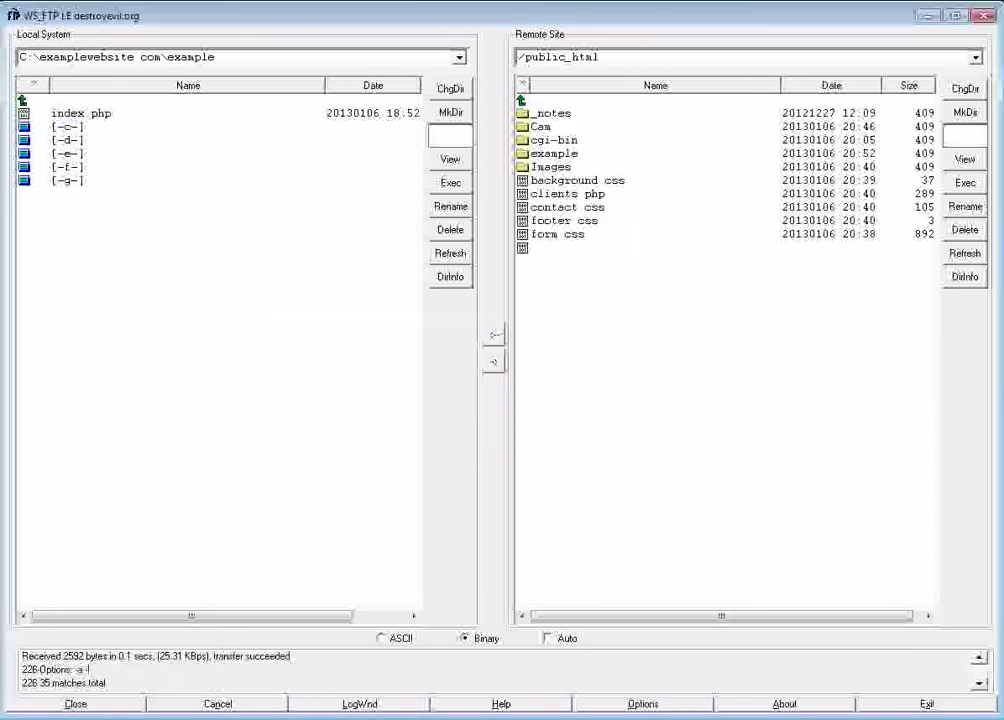
- Open the remote example folder and select index.php, and load destroyevil.org/example/ in the browser
click(560, 154)
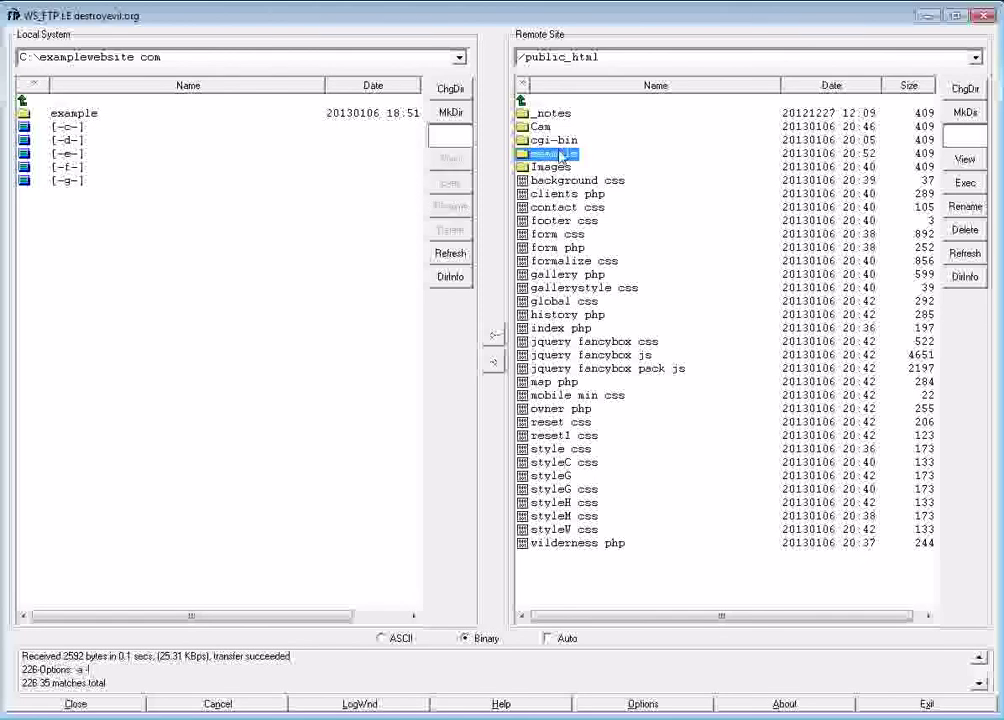
double_click(545, 154)
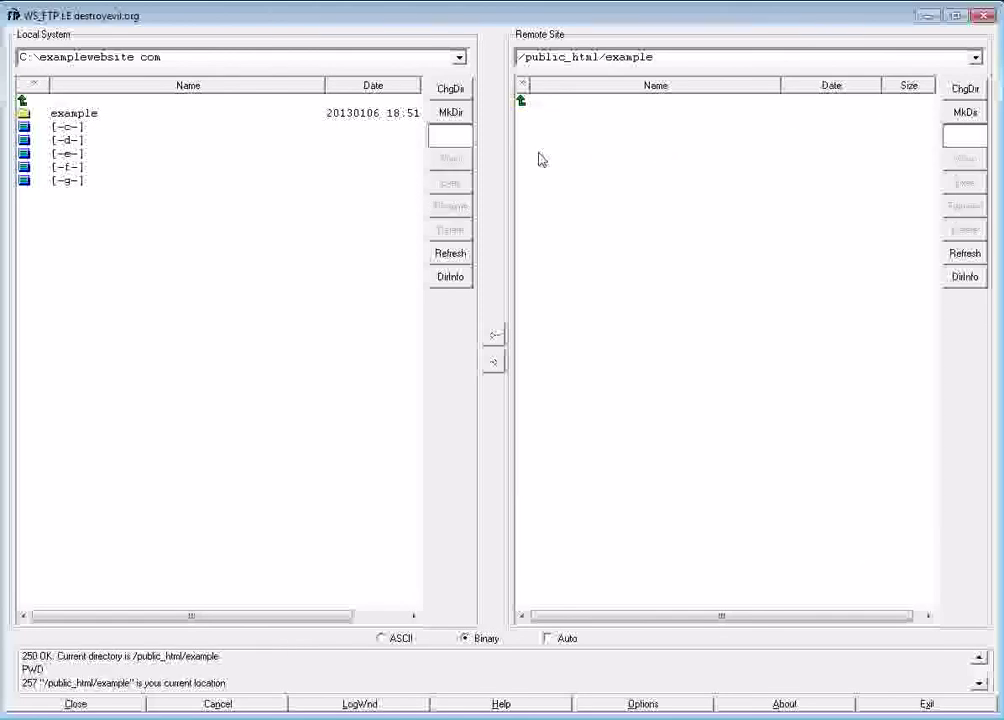
click(558, 113)
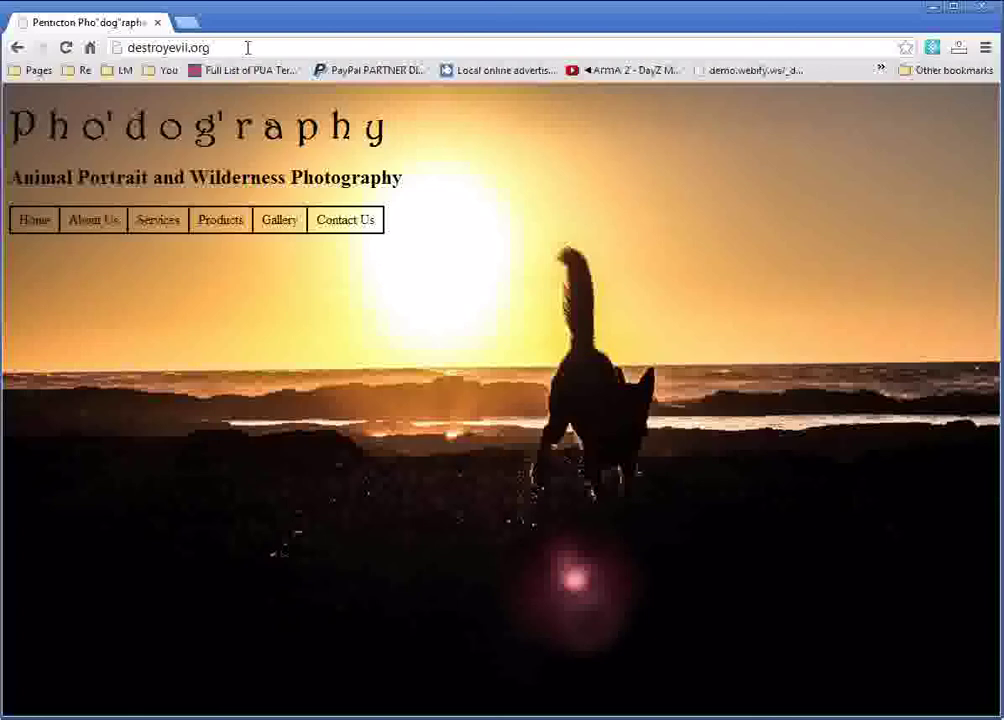
text(/example/)
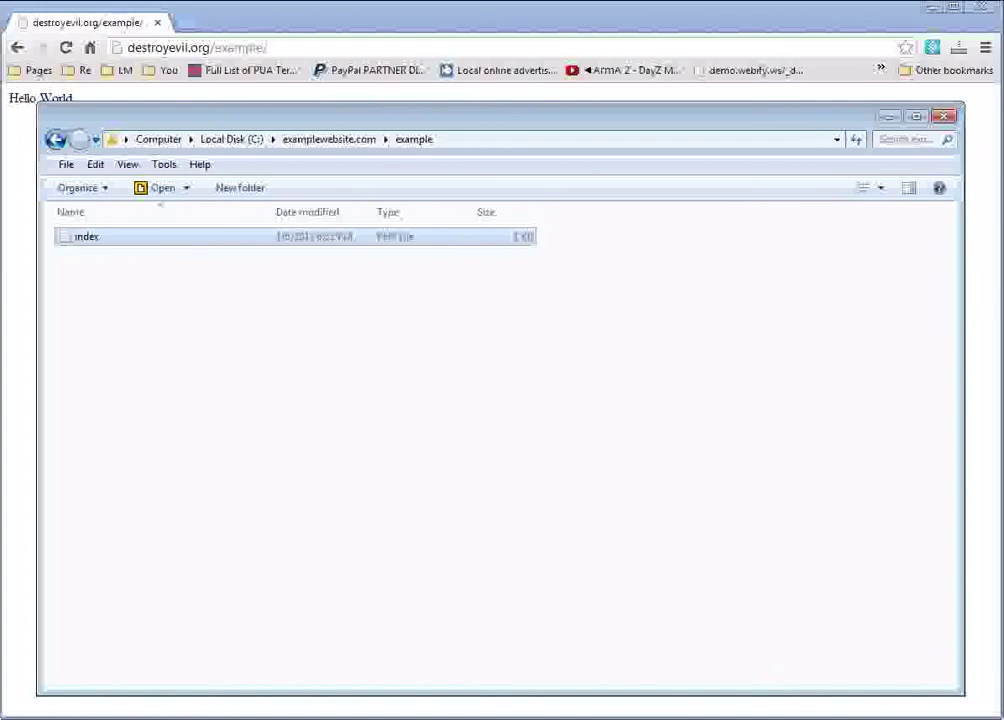
- Switch to Windows Explorer, duplicate the index file inside the example folder and rename the copy another
click(83, 276)
click(91, 244)
key(ctrl+c)
key(ctrl+v)
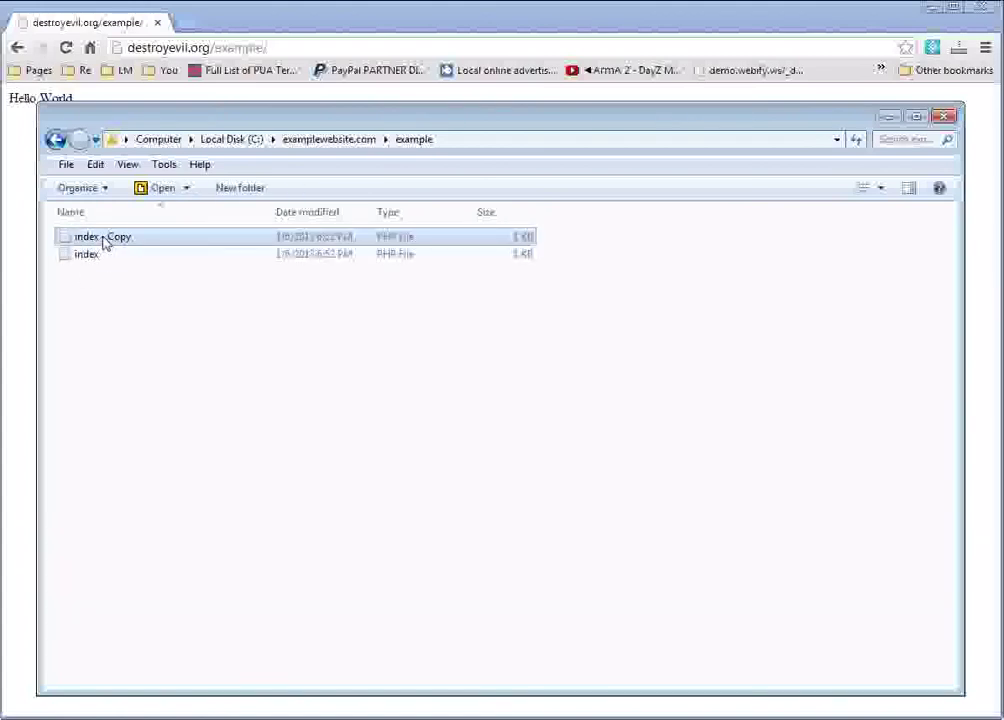
right_click(104, 242)
click(190, 452)
text(another)
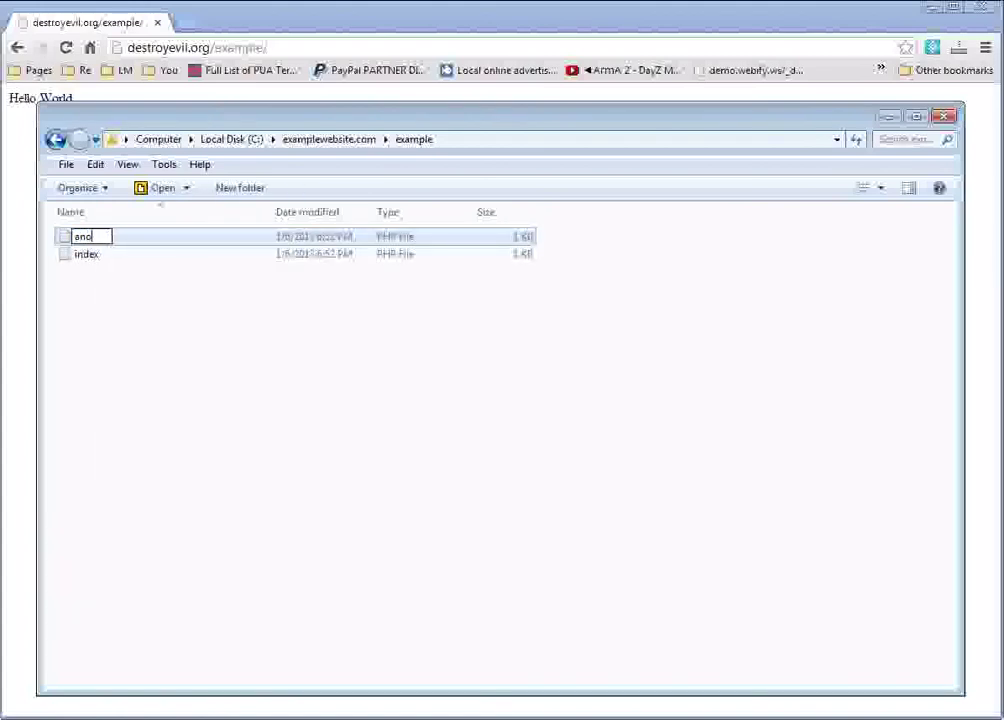
key(Return)
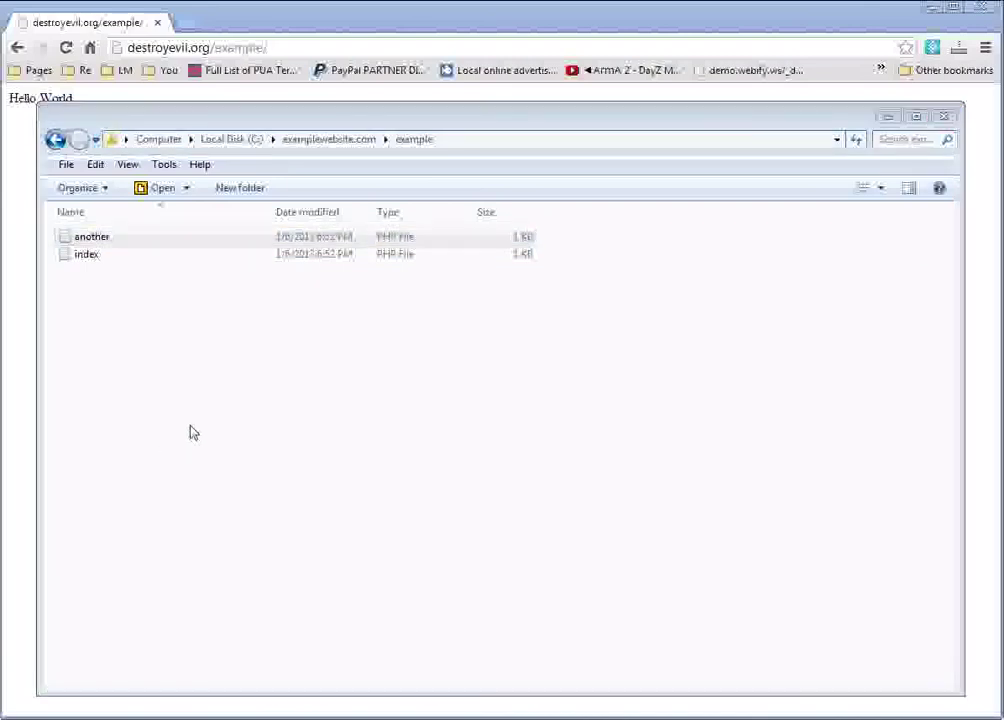
- Open the another file in Notepad, replace its text with "Antoher File", save it and close it
right_click(117, 238)
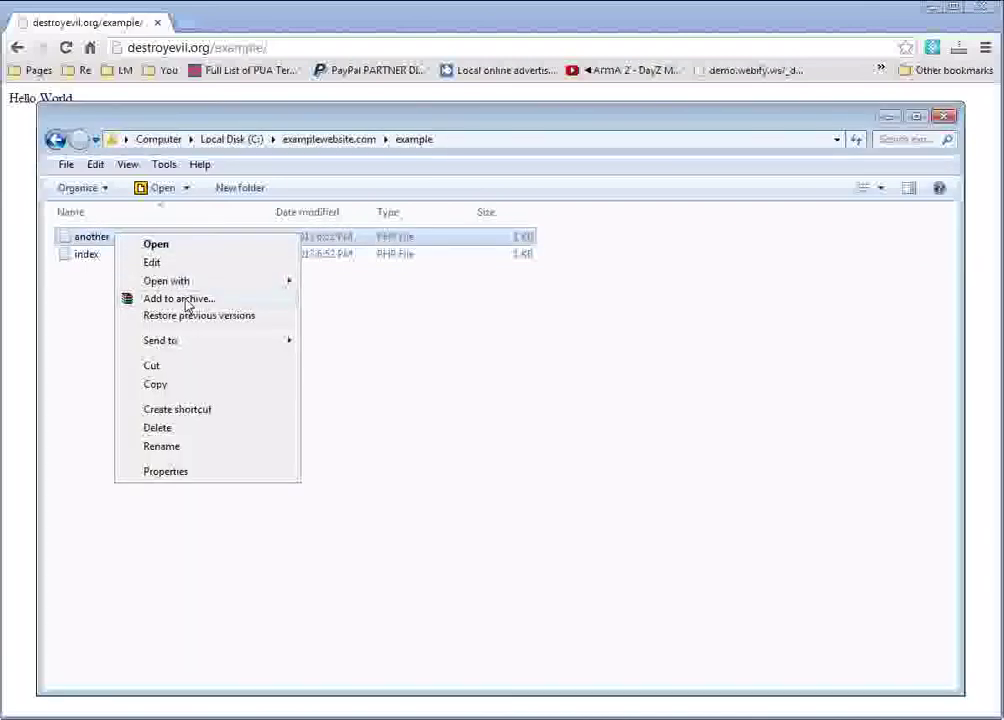
mouse_move(286, 289)
click(345, 355)
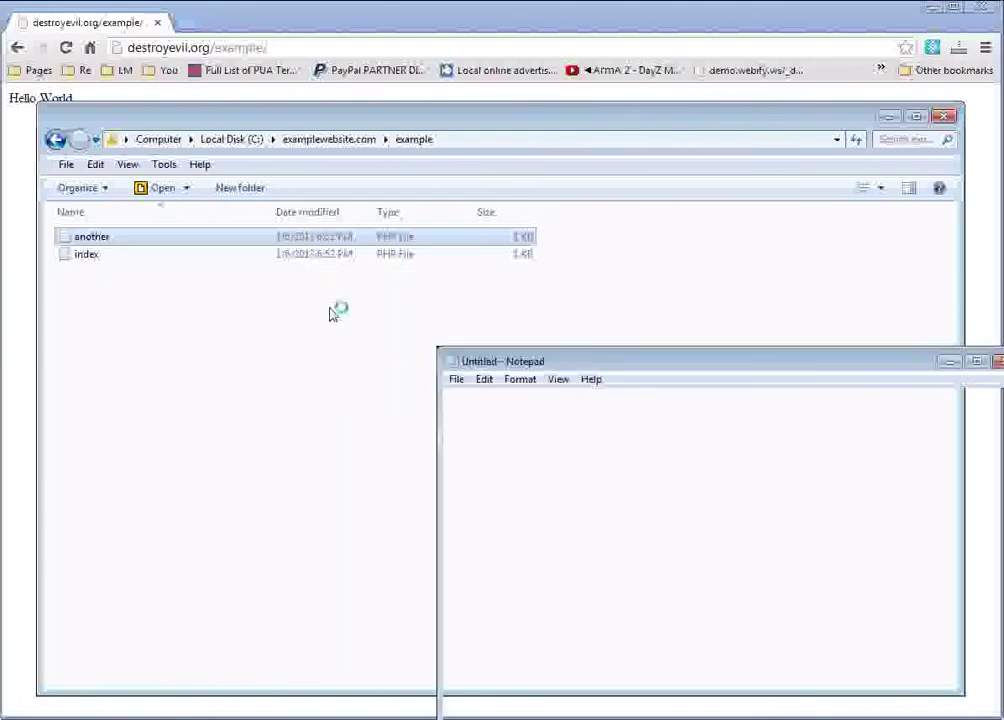
key(ctrl+a)
text(Antoh)
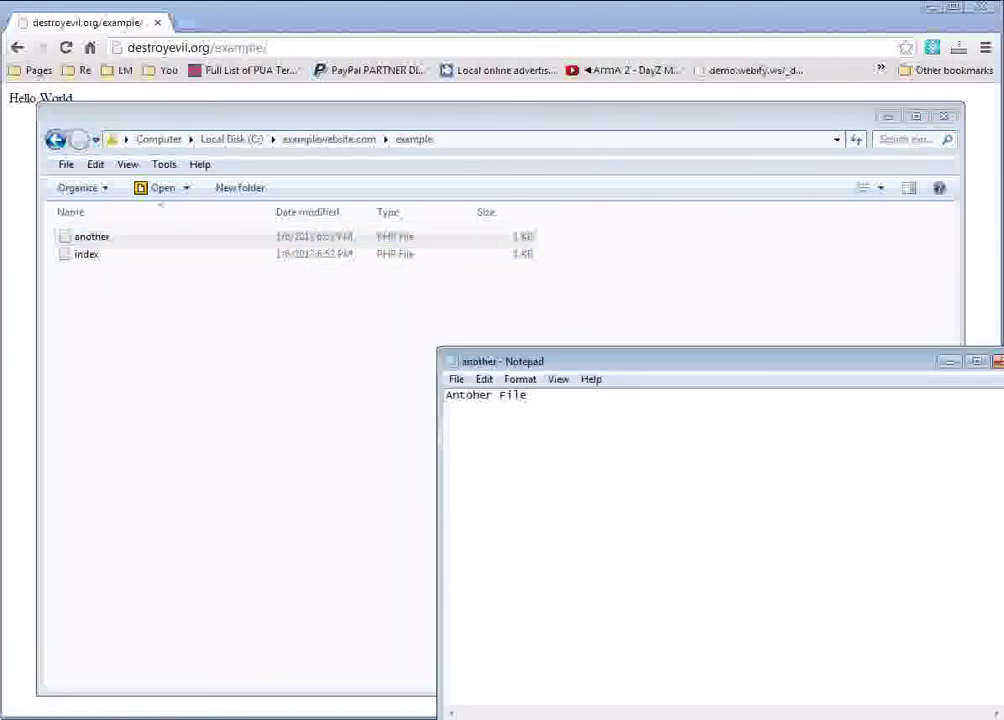
key(alt+F4)
- Switch to WS_FTP, open the local example folder and upload another.php to /public_html/example
key(alt+Tab)
double_click(40, 104)
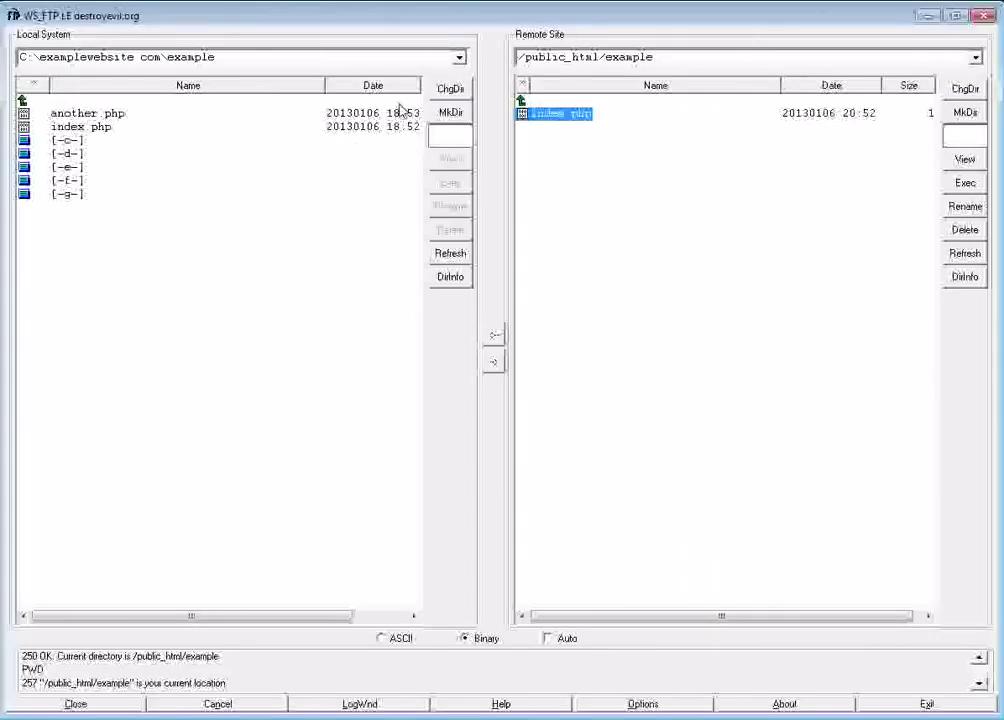
click(88, 113)
click(493, 361)
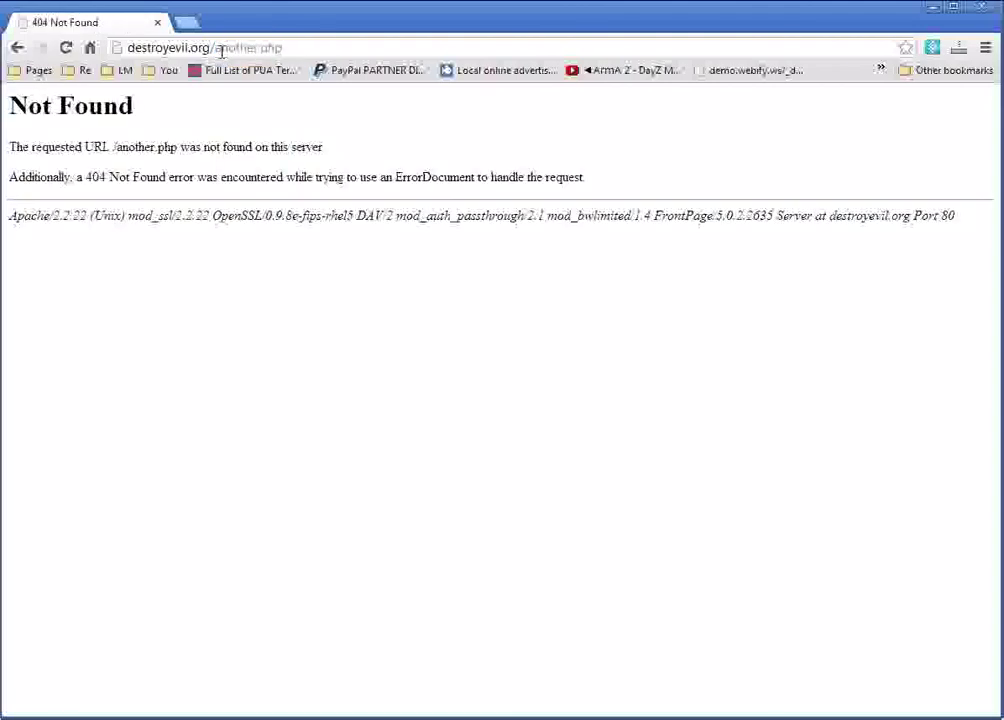
- In the browser, replace the path after destroyevil.org/ with example/another
click(221, 50)
click(216, 50)
key(shift+End)
key(BackSpace)
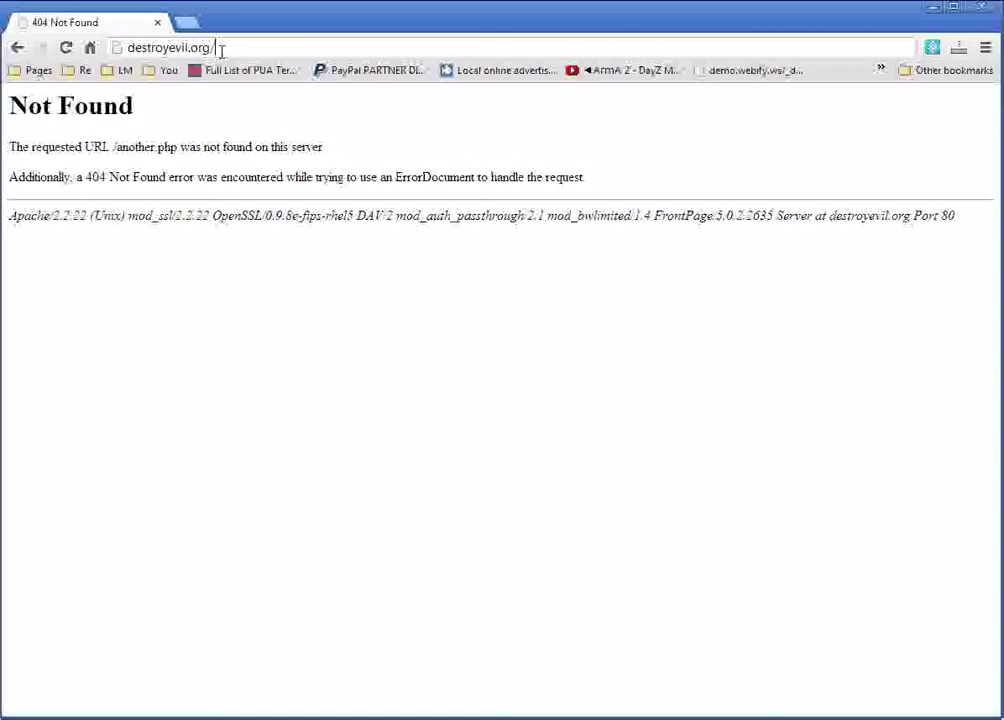
text(example/another)
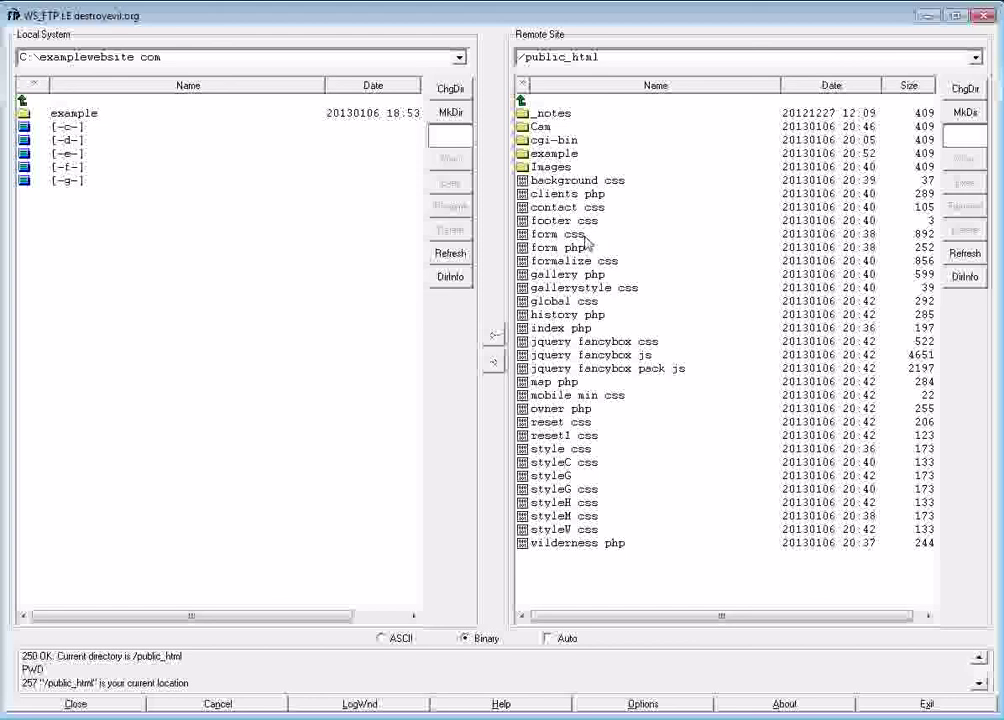
- In WS_FTP, replace the remote site's path with c:\myfiles\myfolder as an example of a local folder path
click(587, 58)
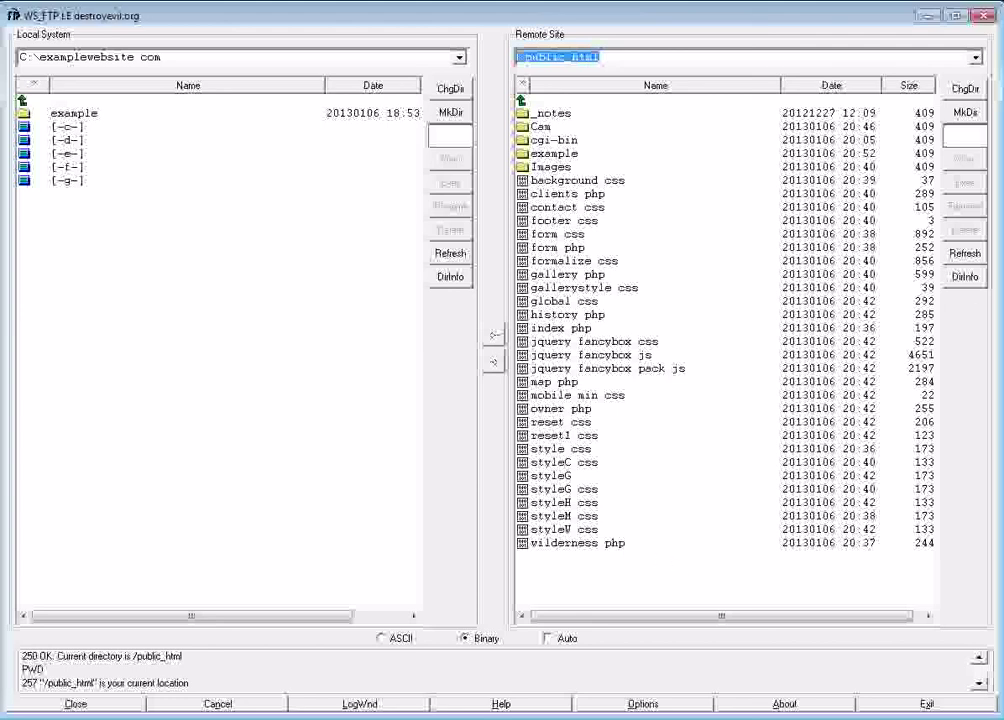
text(c:\myfiles\)
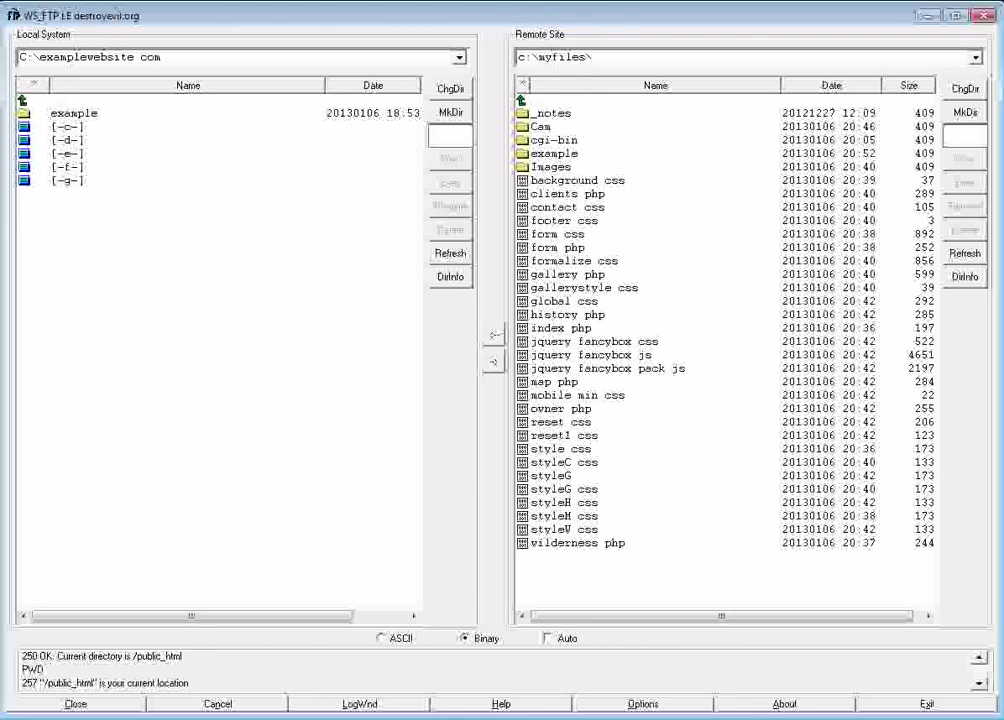
text(myfolder)
key(Return)
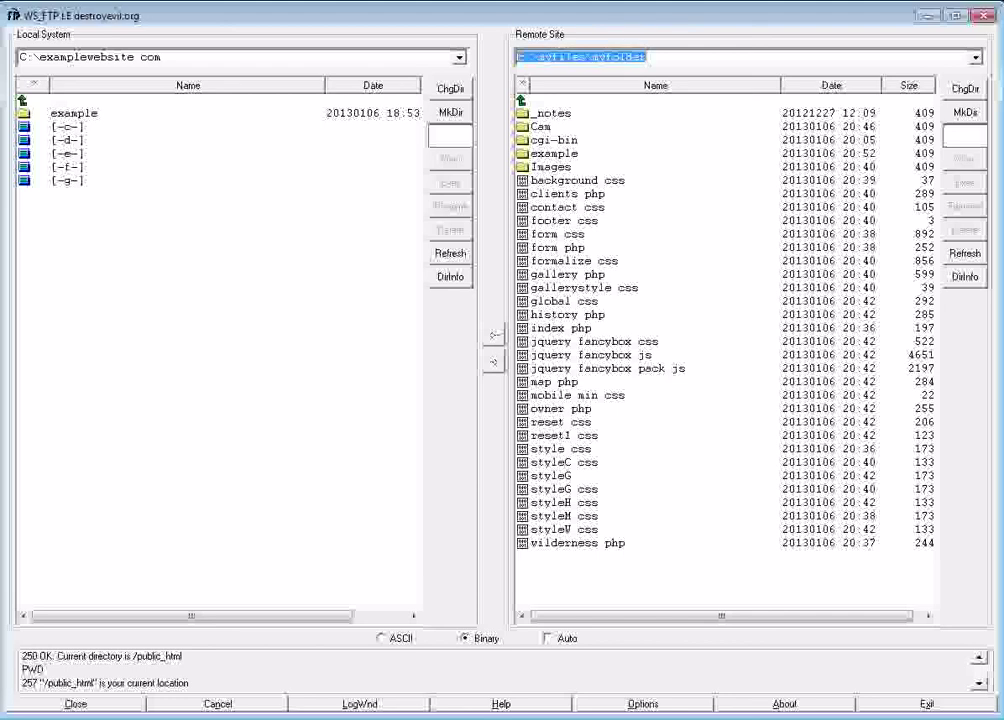